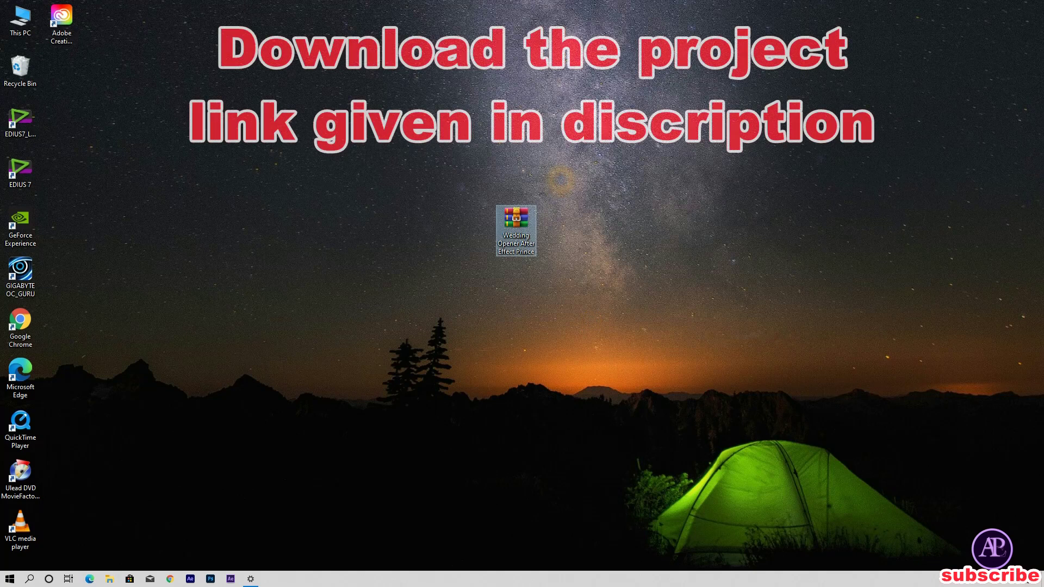
- Extract the Wedding Opener After Effect Prince archive onto the desktop, entering the archive password
right_click(516, 218)
click(557, 268)
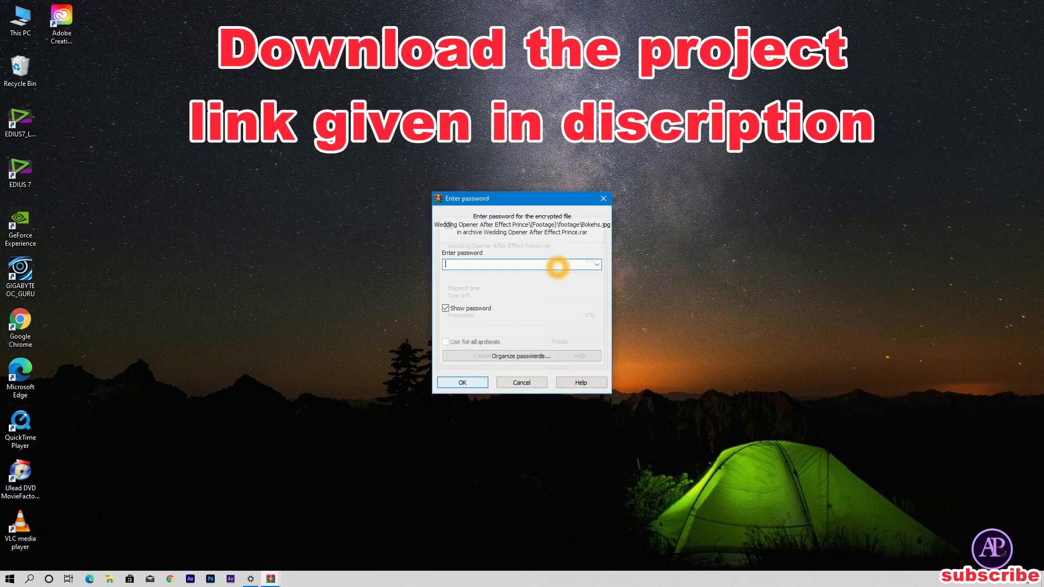
click(491, 265)
text(A)
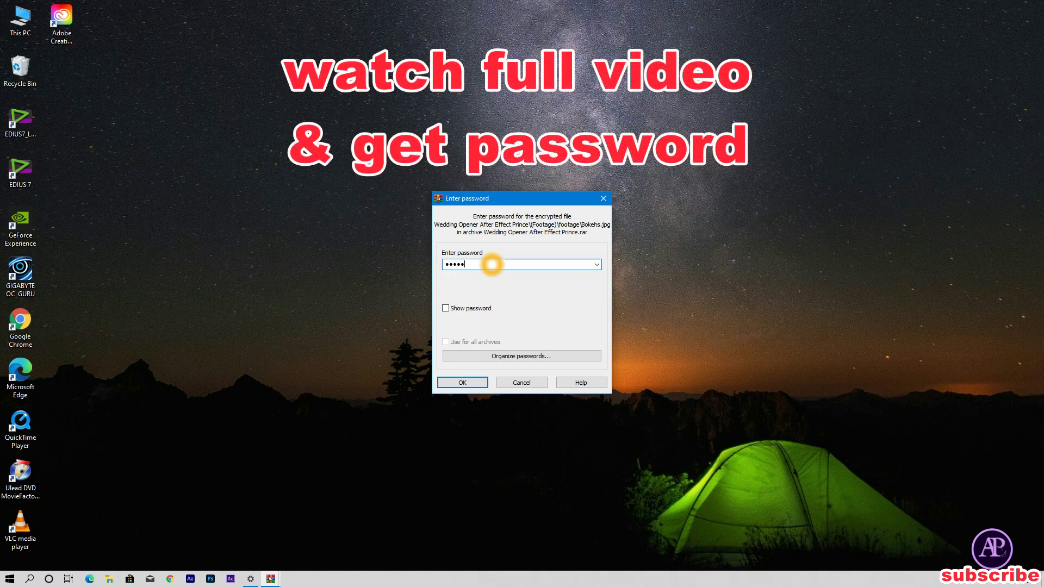
text(••••••)
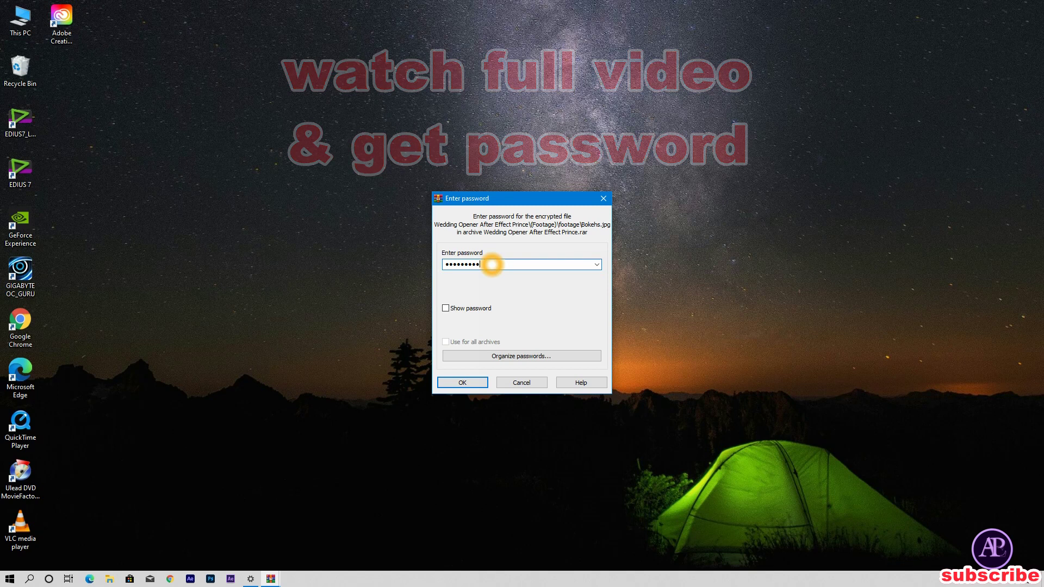
text(••)
click(457, 382)
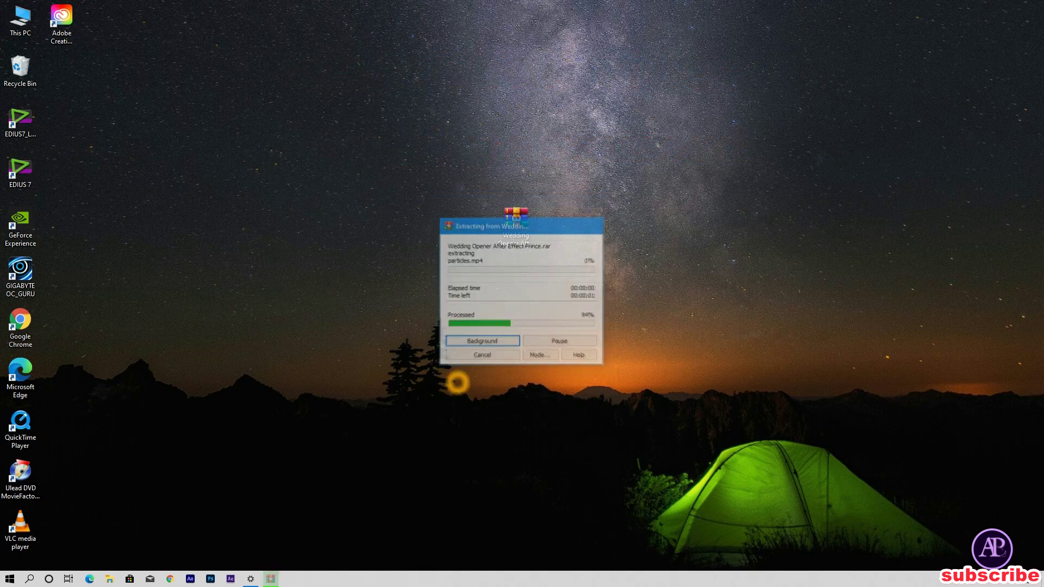
- Place the extracted folder beside the archive on the desktop and check its Placeholder After Effect prince subfolder
drag(61, 68, 560, 221)
double_click(557, 222)
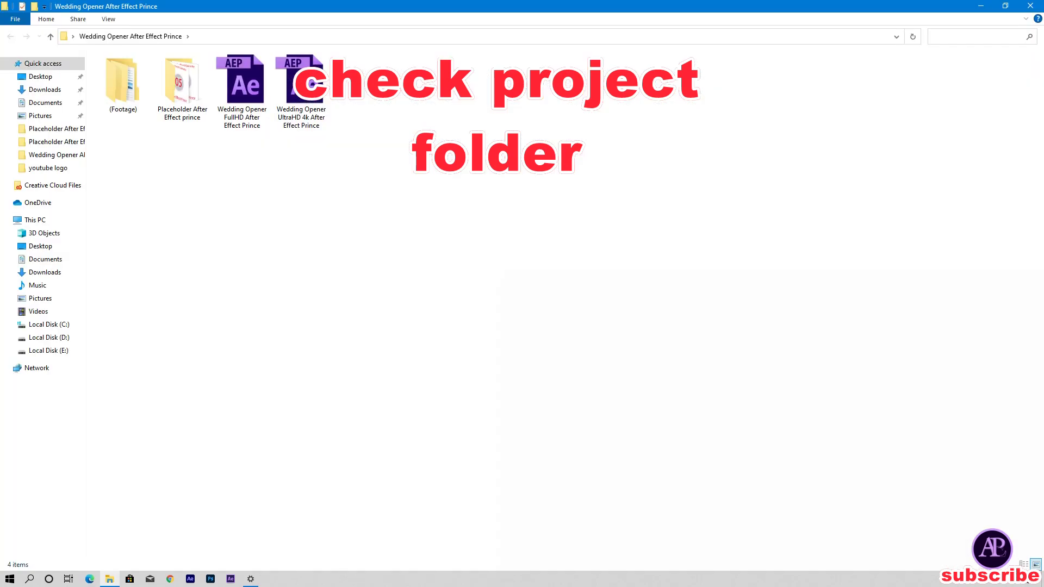
double_click(182, 84)
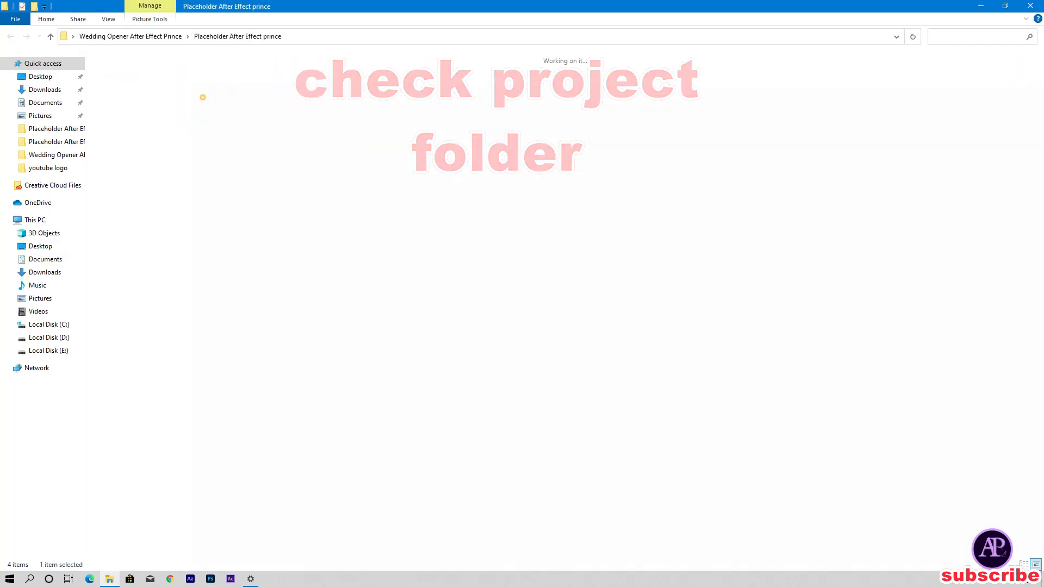
click(10, 36)
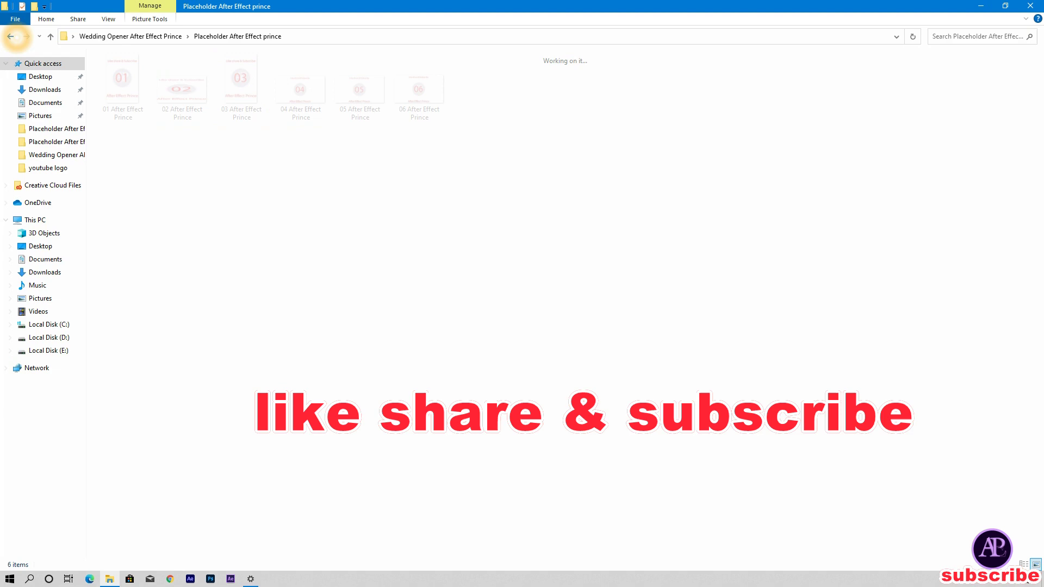
click(1029, 6)
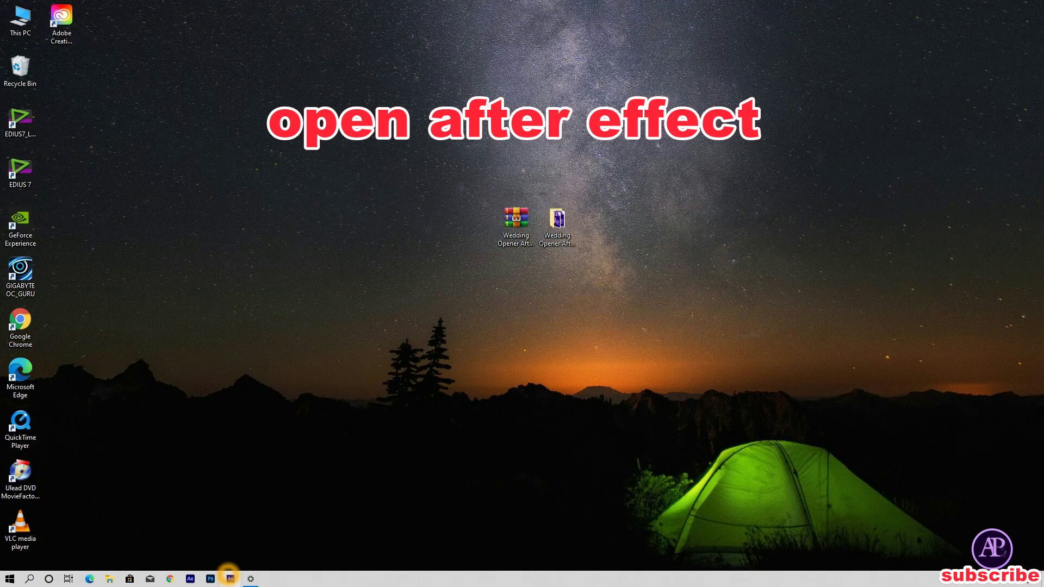
- Launch After Effects CS6 and close the running Settings window
click(230, 578)
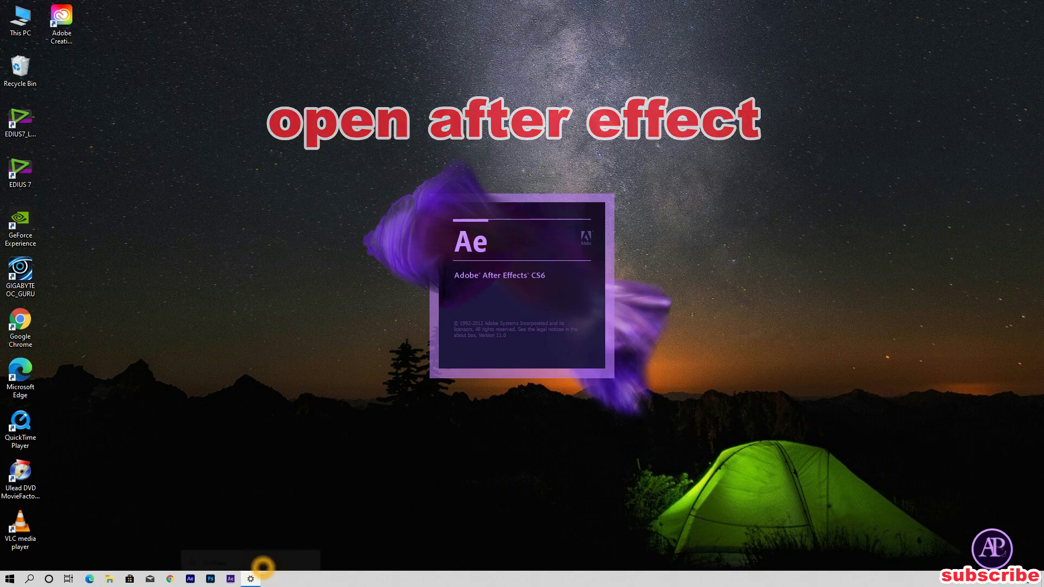
right_click(251, 576)
click(217, 558)
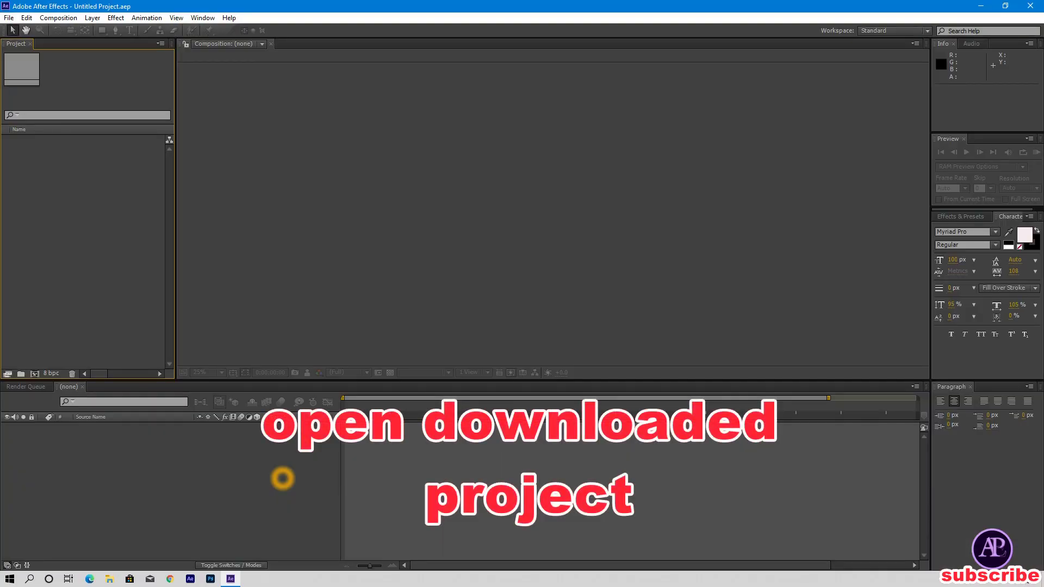
click(330, 251)
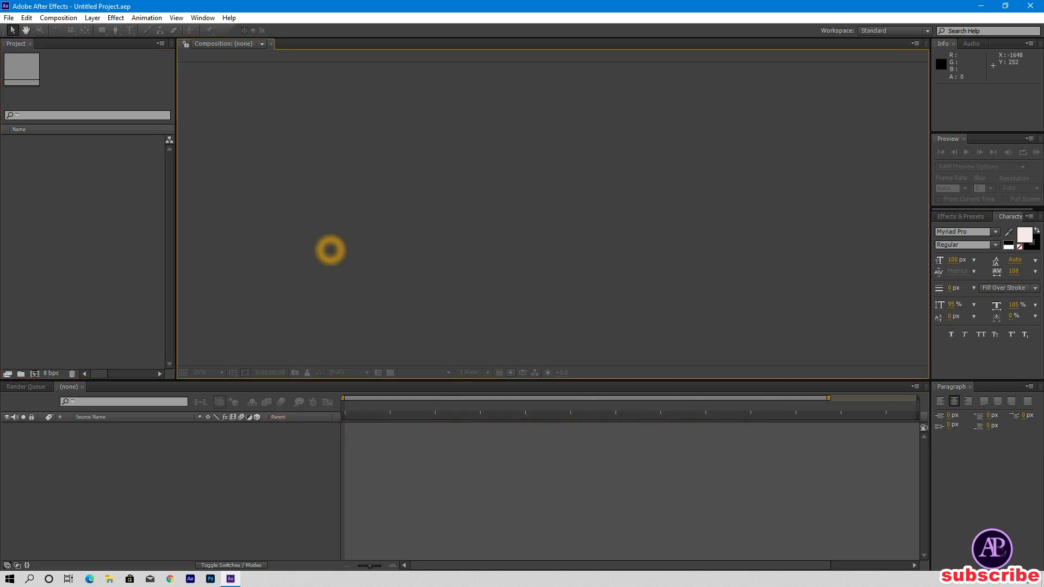
click(676, 533)
click(126, 228)
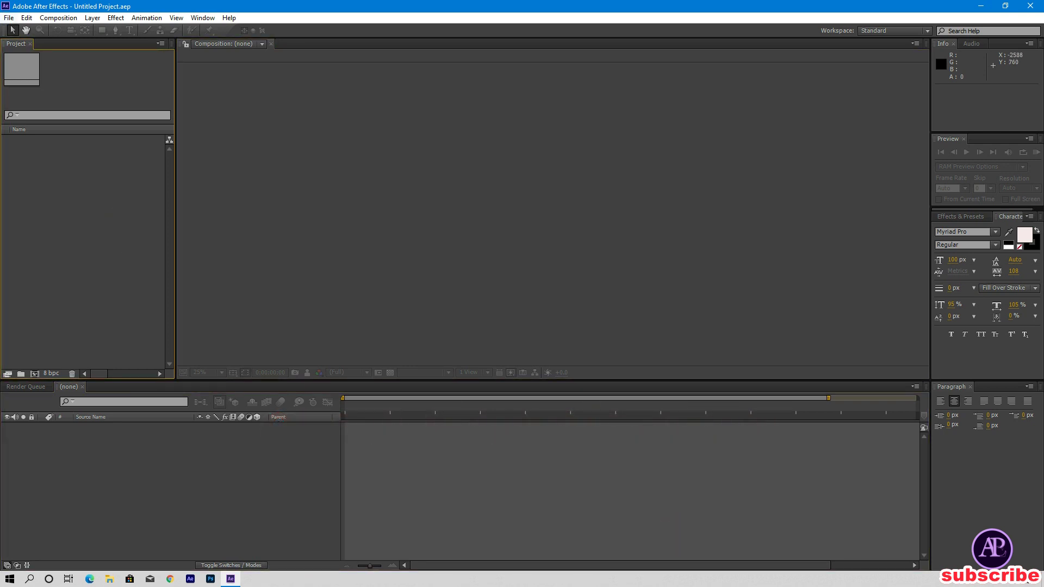
- Open the project Wedding Opener UltraHD 4k After Effect Prince from the extracted desktop folder
click(26, 17)
click(24, 43)
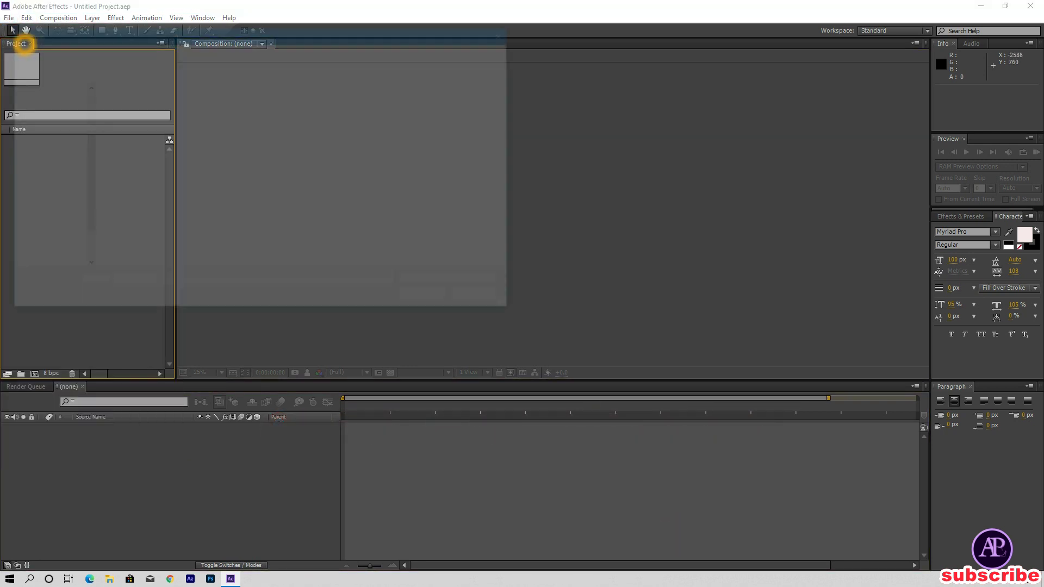
click(55, 191)
click(156, 104)
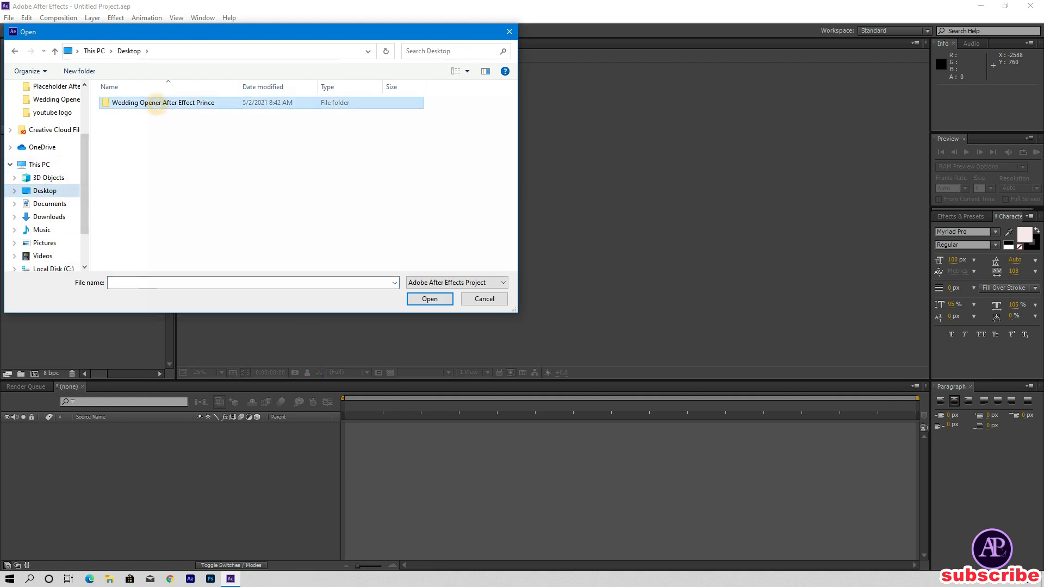
double_click(156, 103)
click(171, 126)
click(172, 137)
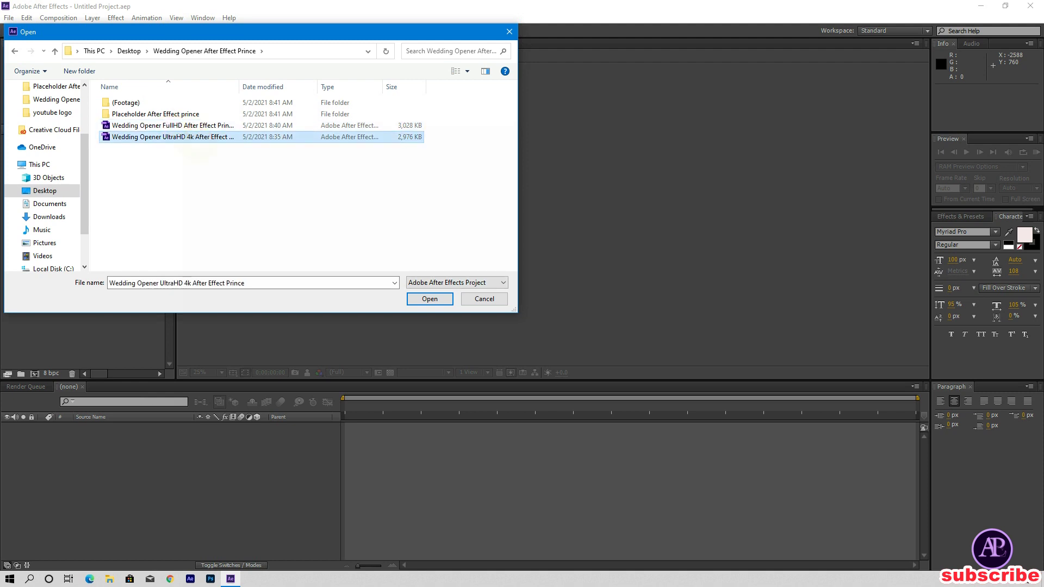
click(430, 299)
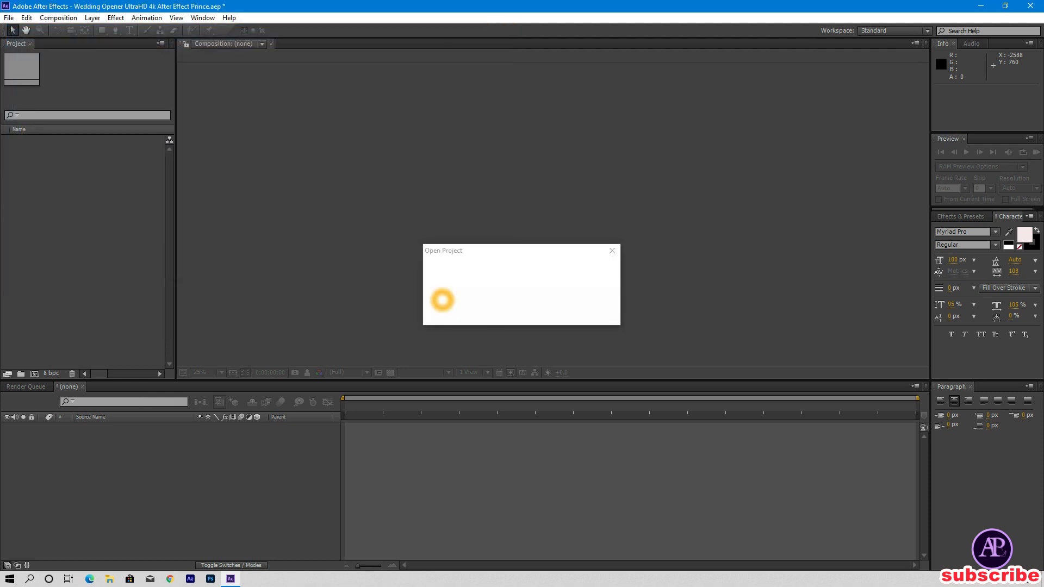
click(605, 301)
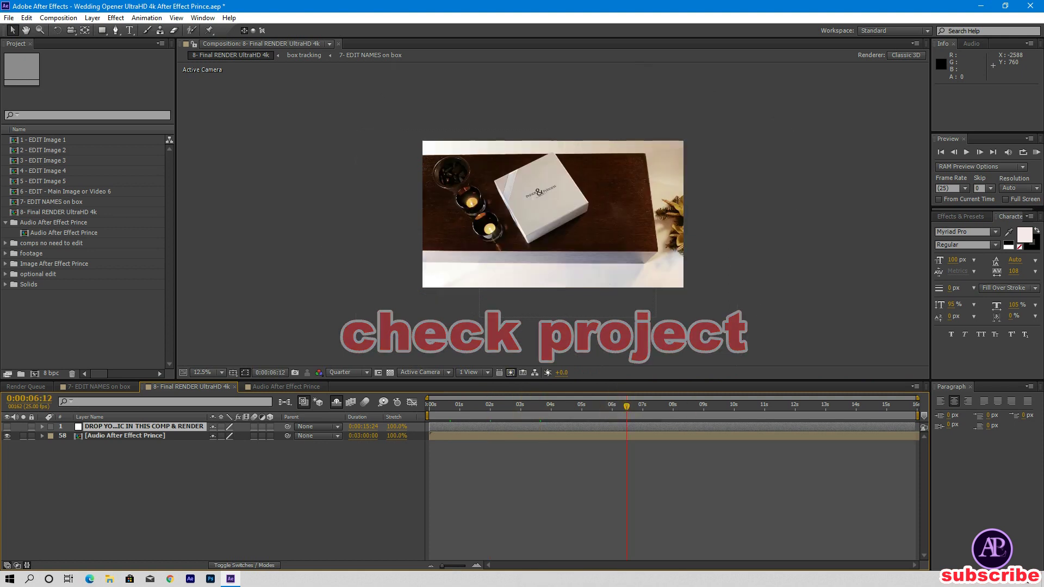
- Preview several moments between about 10 and 14 seconds in the 8- Final RENDER UltraHD 4k composition
click(740, 408)
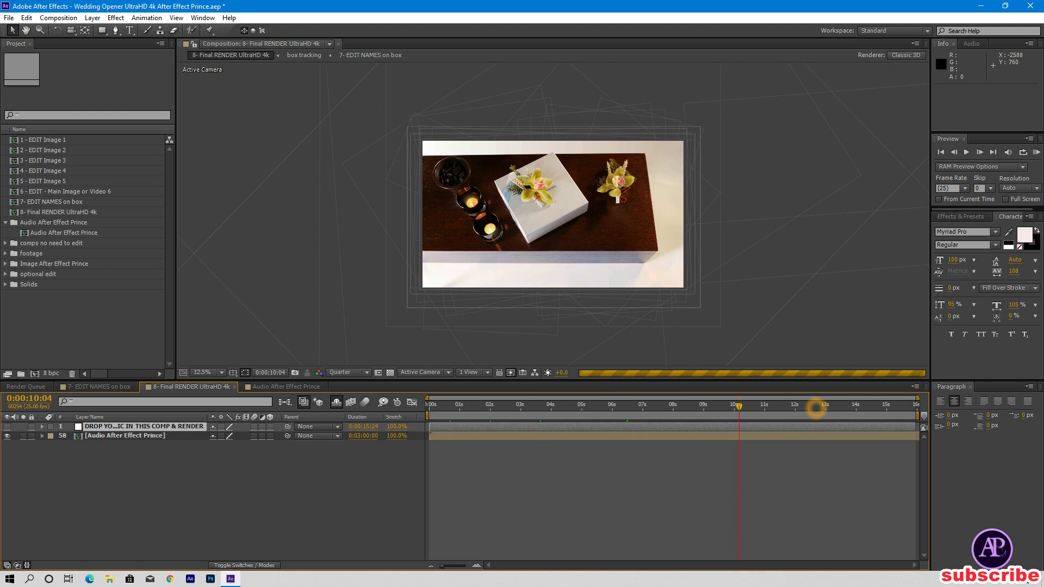
click(842, 407)
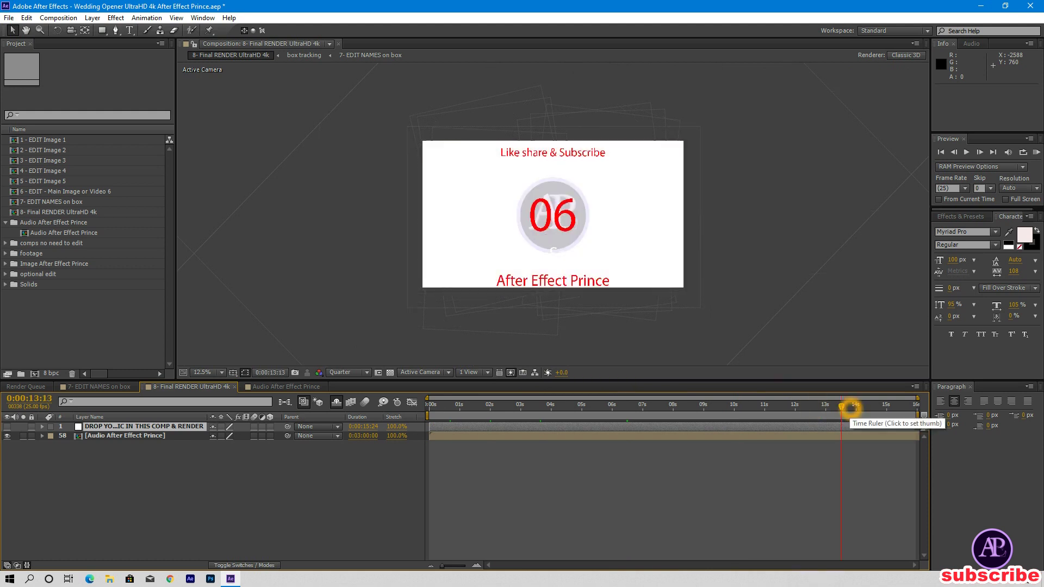
click(760, 408)
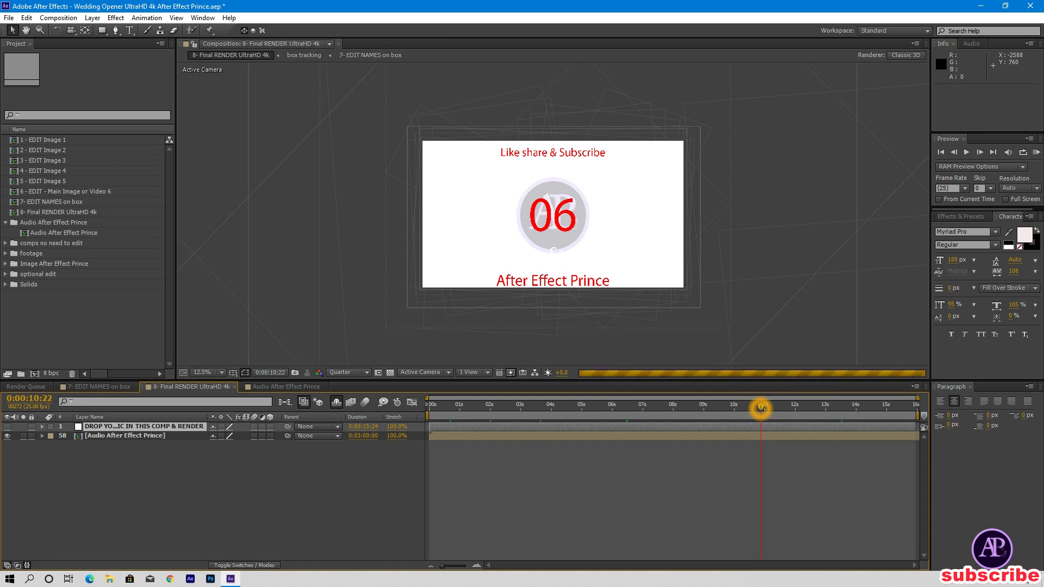
click(808, 407)
click(789, 407)
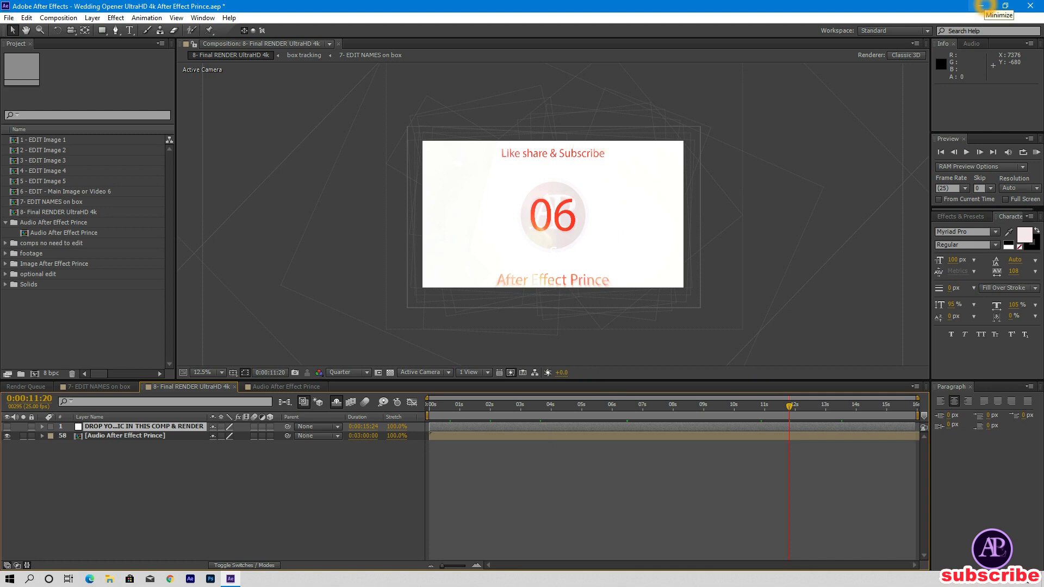
- Switch to Photoshop and open all six placeholder images, 01 to 06 After Effect Prince, from the Placeholder After Effect prince folder
click(982, 6)
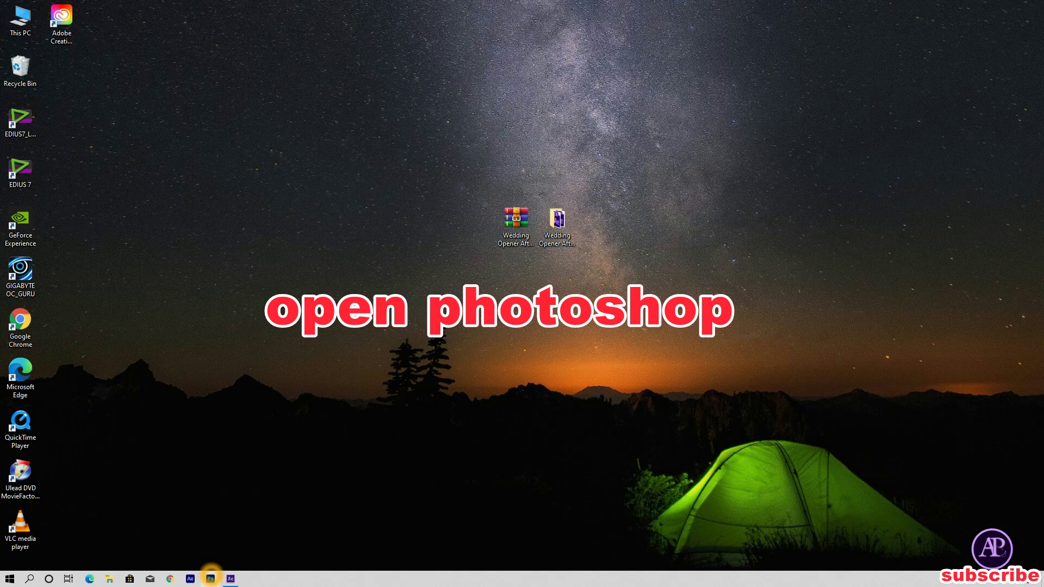
click(211, 578)
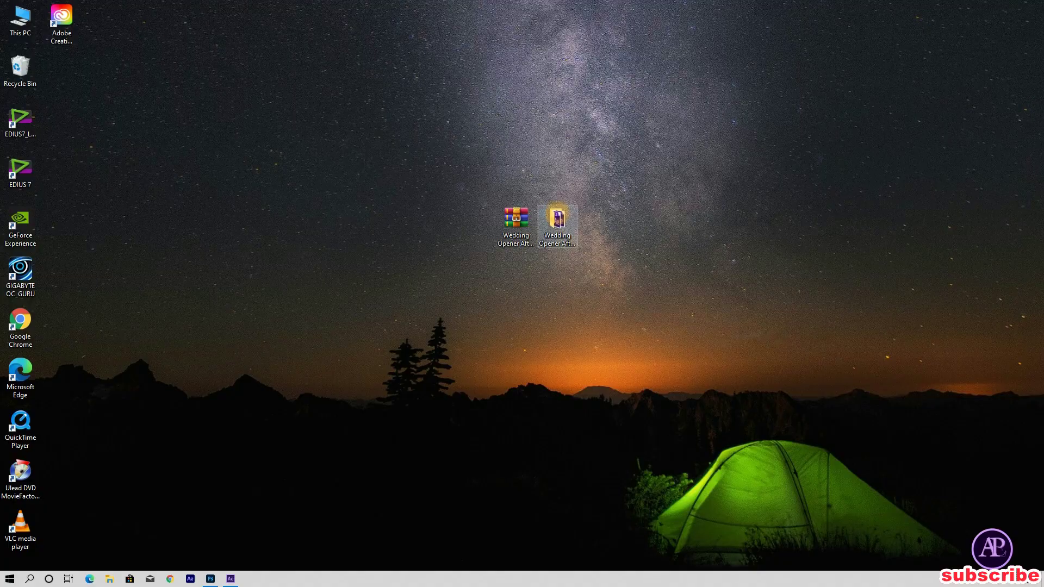
double_click(557, 226)
double_click(183, 87)
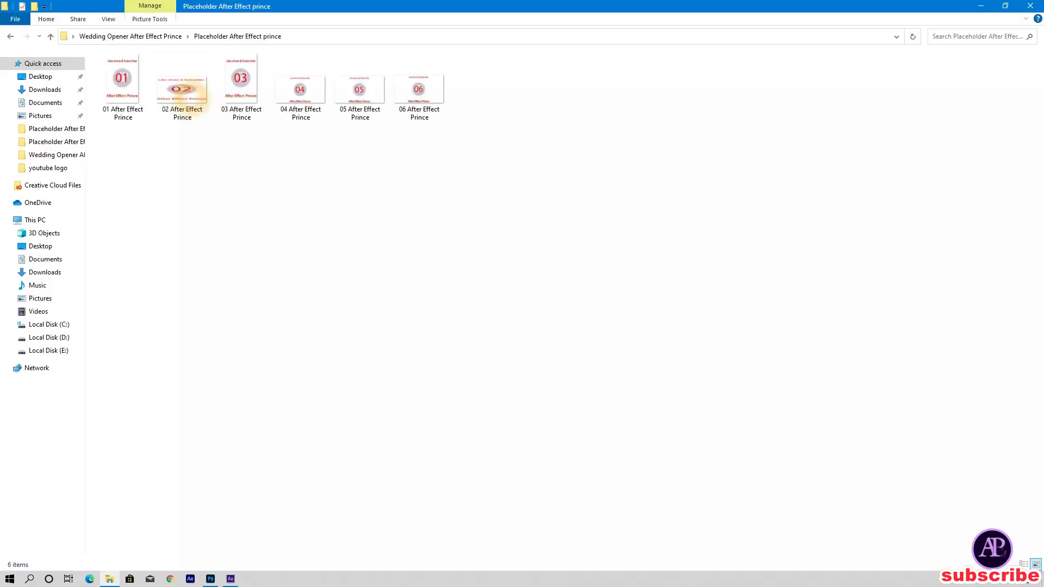
shift+click(419, 87)
drag(419, 87, 397, 289)
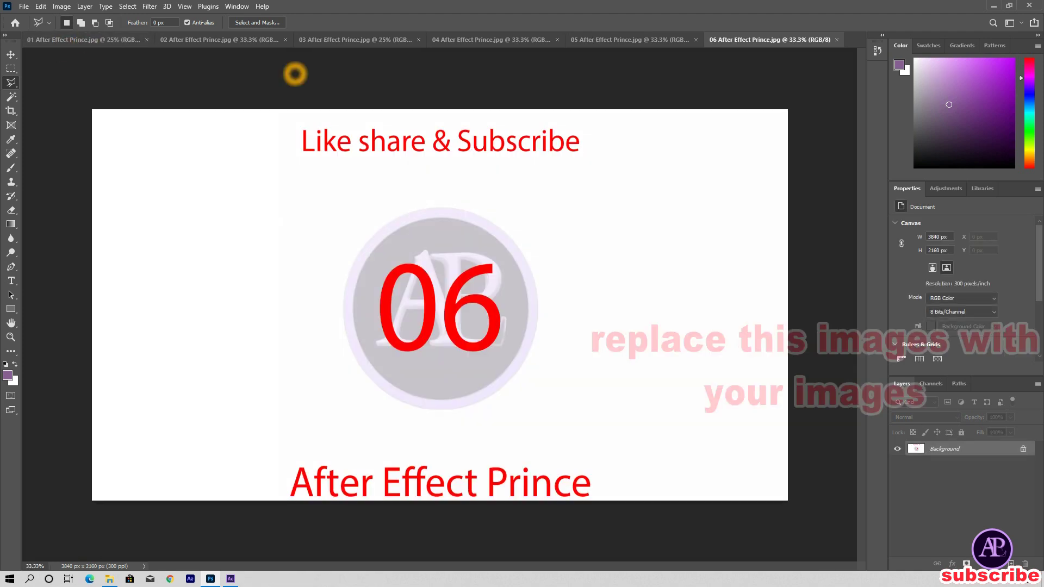
- Activate the Move tool on the 01 After Effect Prince image, then browse to the cople images folder inside E:\prince
key(v)
click(44, 40)
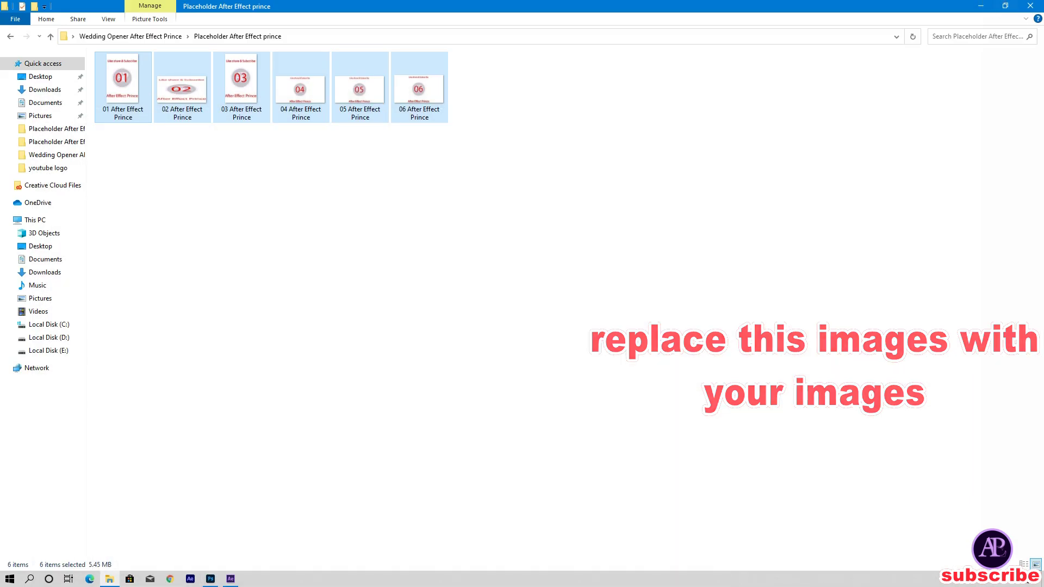
key(super+d)
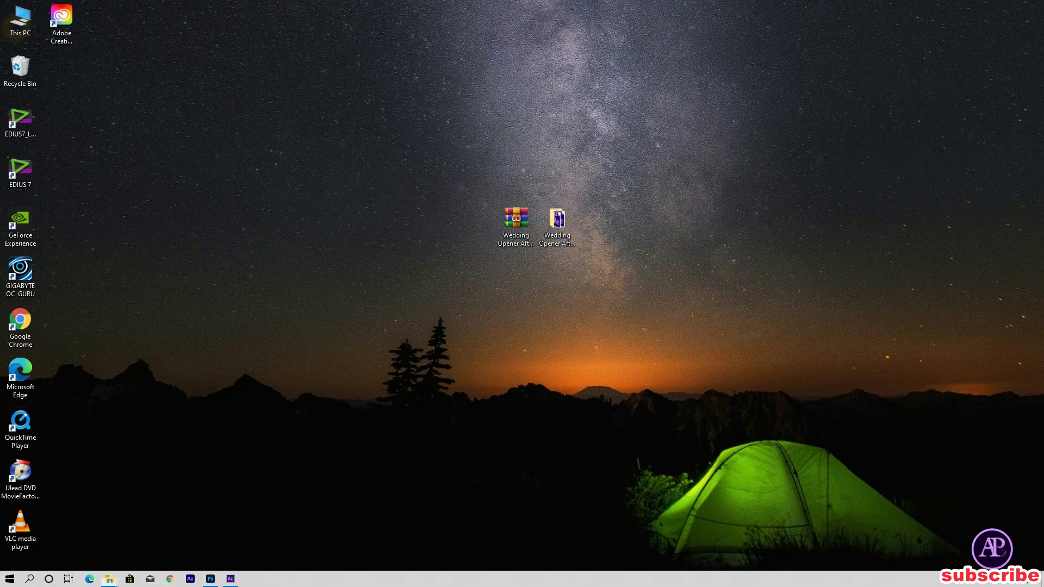
key(Return)
double_click(414, 156)
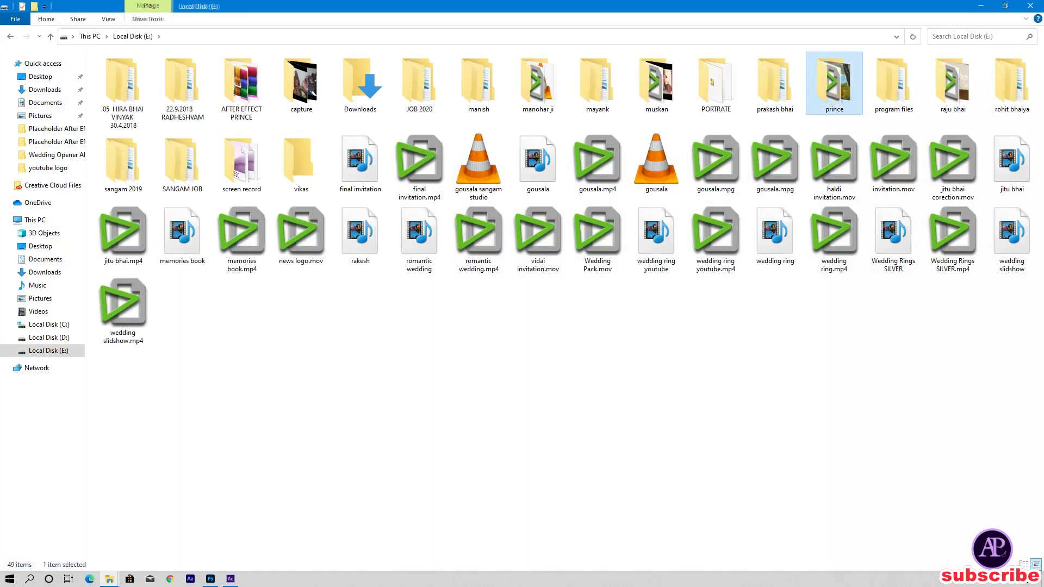
key(Return)
click(147, 103)
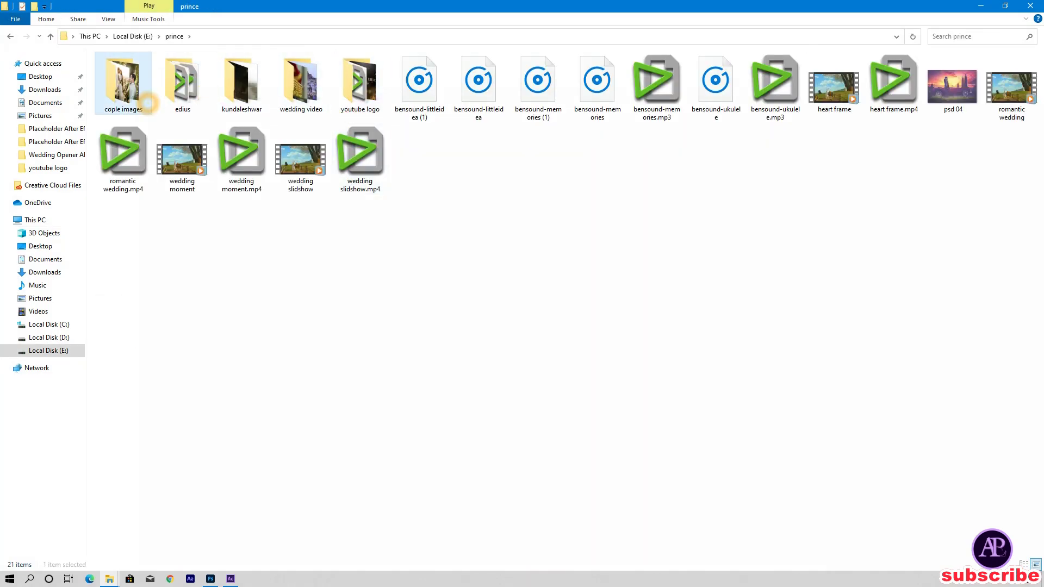
double_click(148, 104)
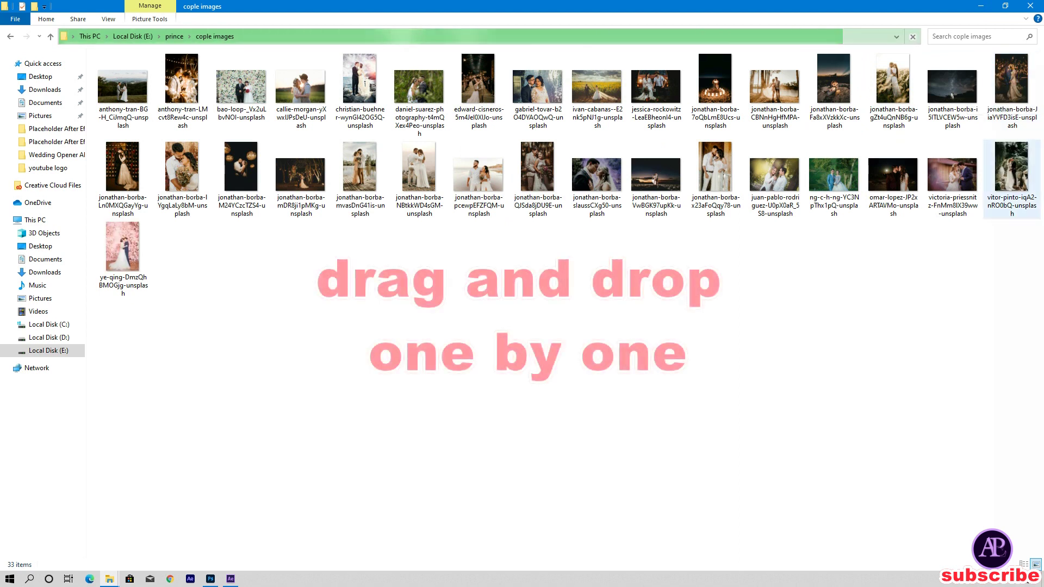
- Place the couple photo with pink blossoms into the 01 After Effect Prince image, scaled to about 18.78% so it covers the canvas
drag(123, 247, 445, 408)
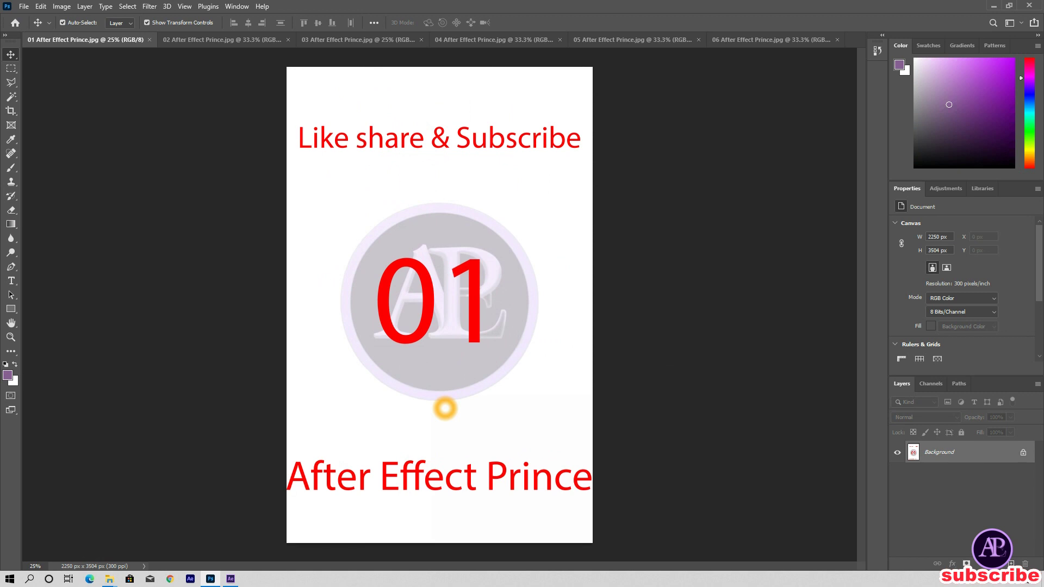
drag(462, 362, 461, 362)
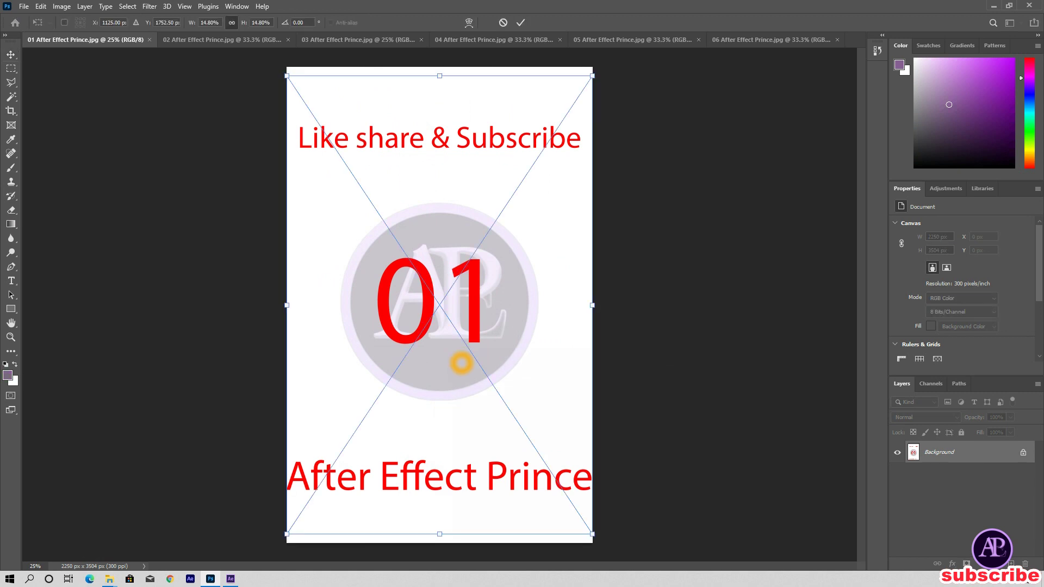
drag(500, 396, 474, 371)
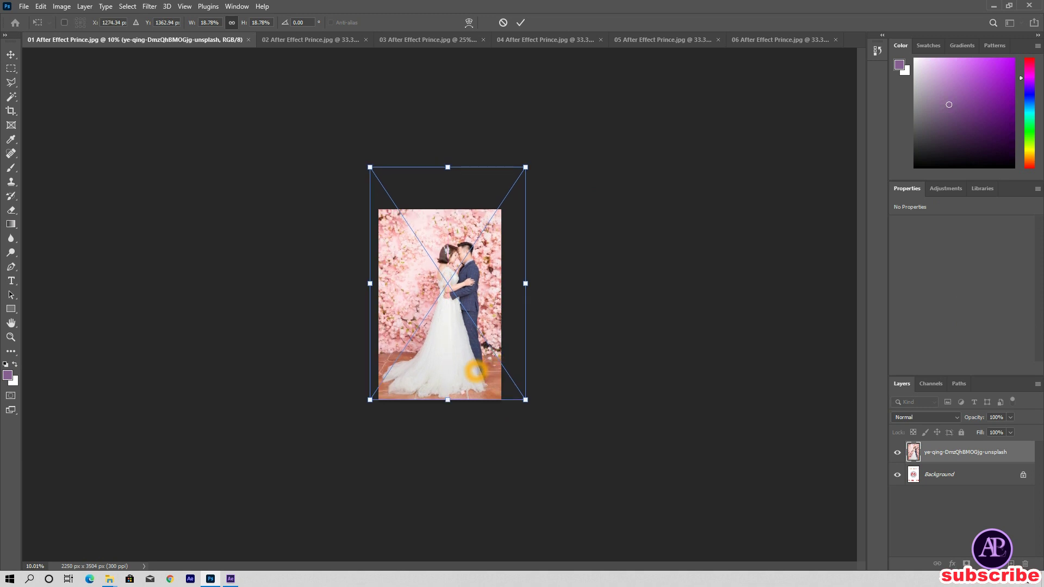
double_click(476, 370)
- Flatten the 01 After Effect Prince image with its placed couple photo, then save and close it
key(alt+l+f)
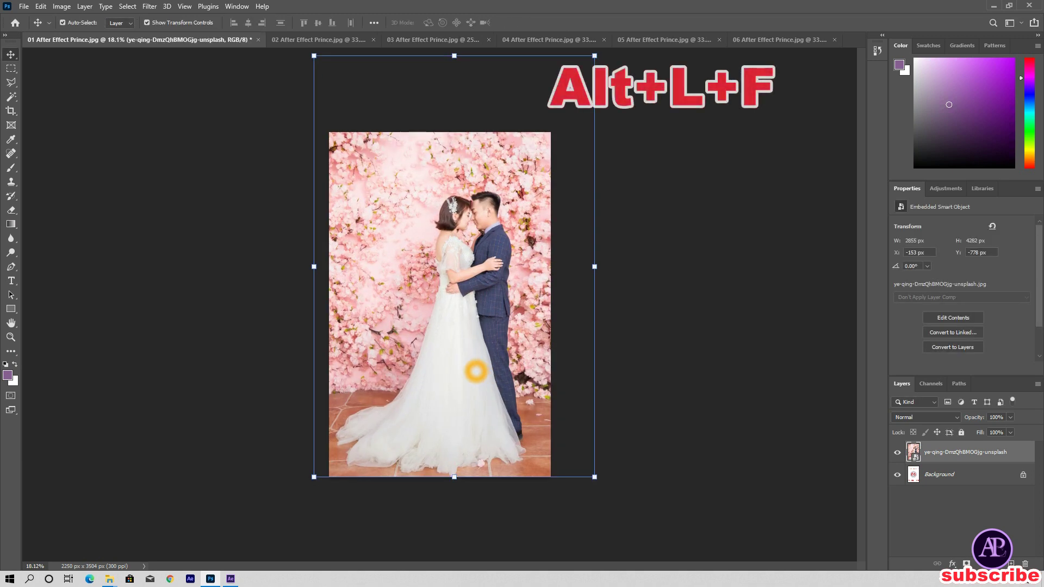
key(alt+l)
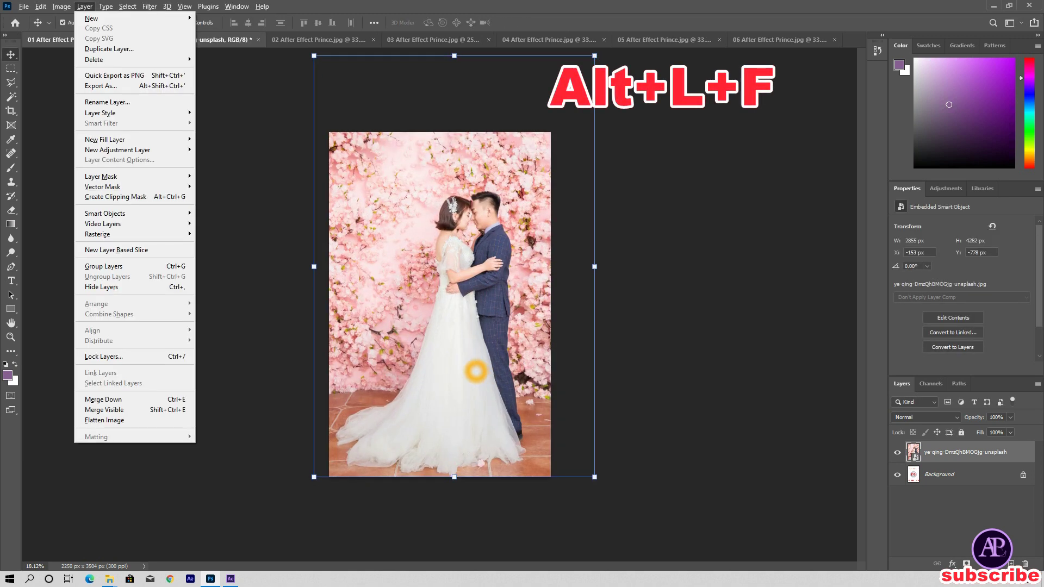
key(f)
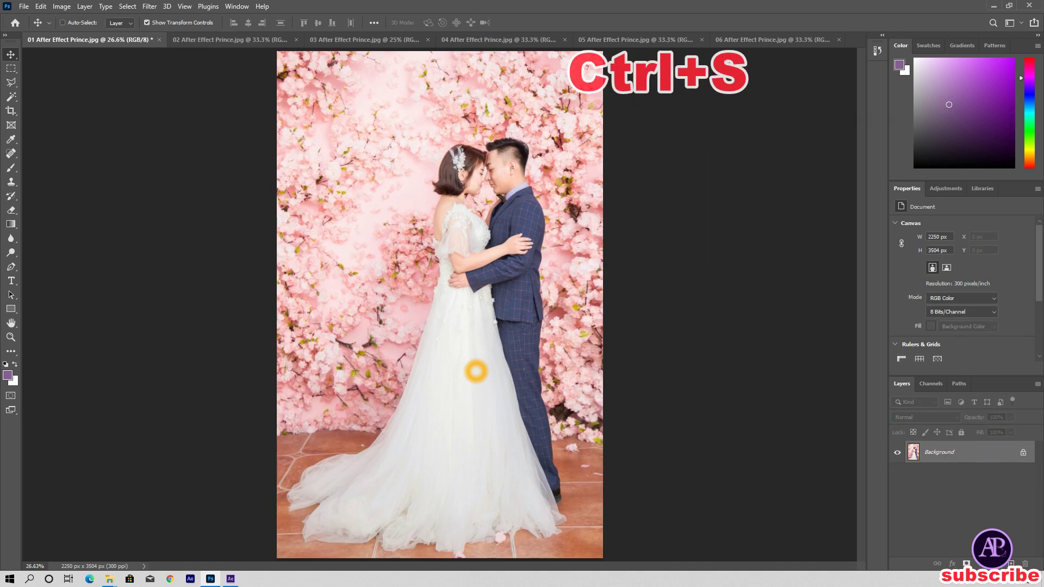
key(ctrl+s)
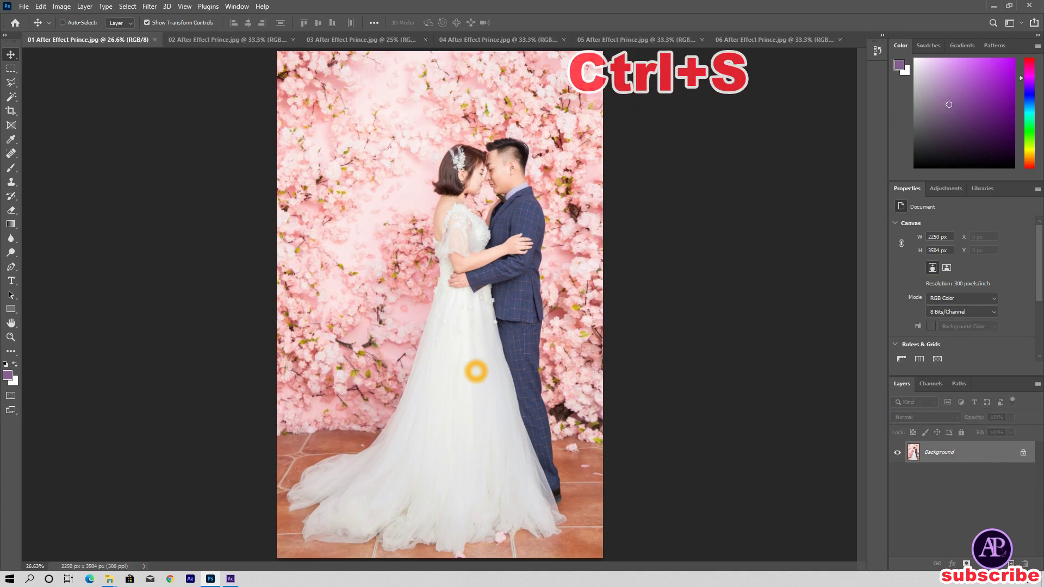
key(ctrl+w)
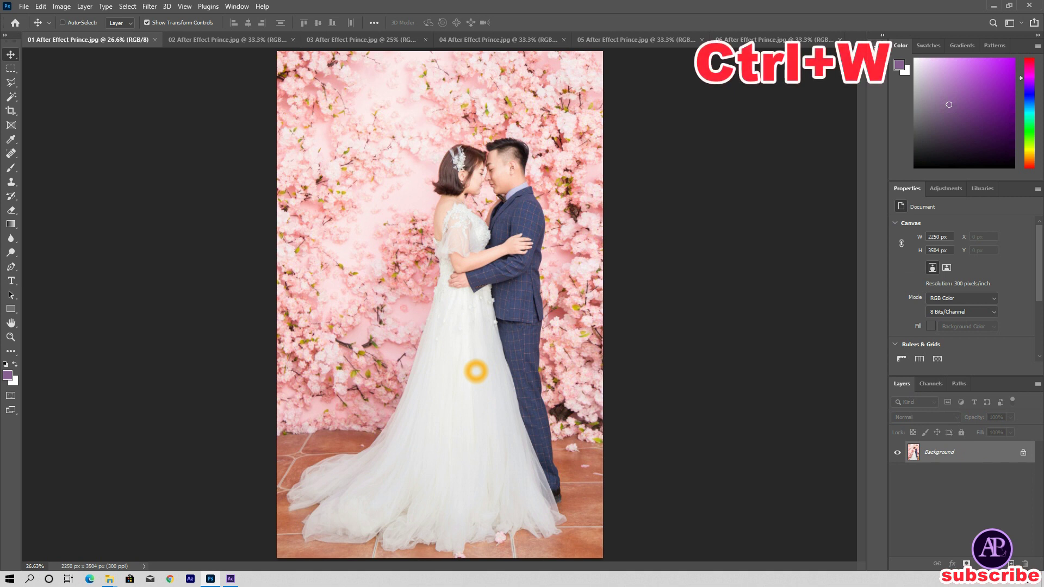
key(ctrl+Tab)
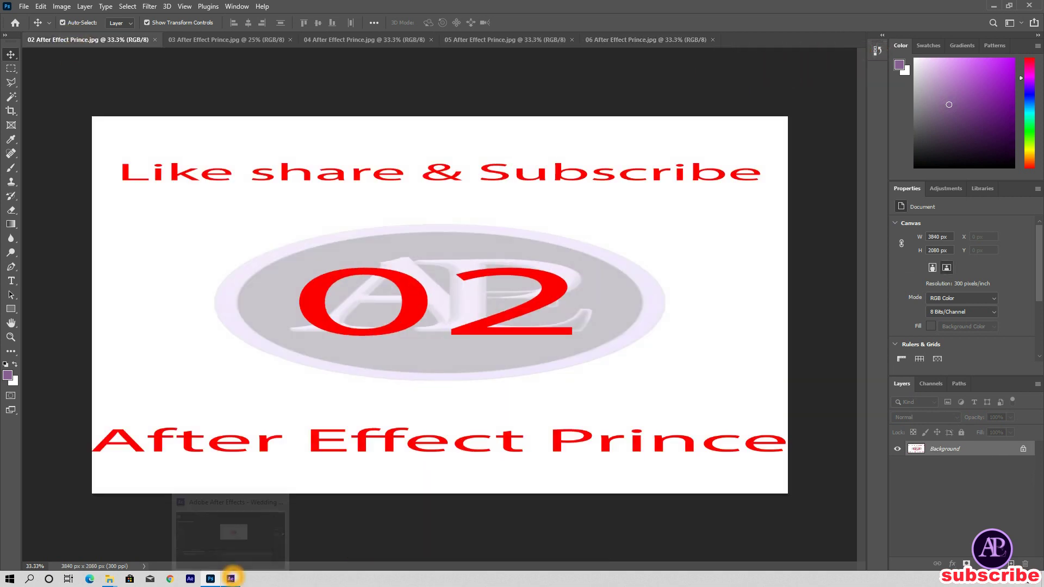
- Place the forest couple photo from the cople images folder into the 02 After Effect Prince image, scaled to about 21.62% and shifted down
click(235, 541)
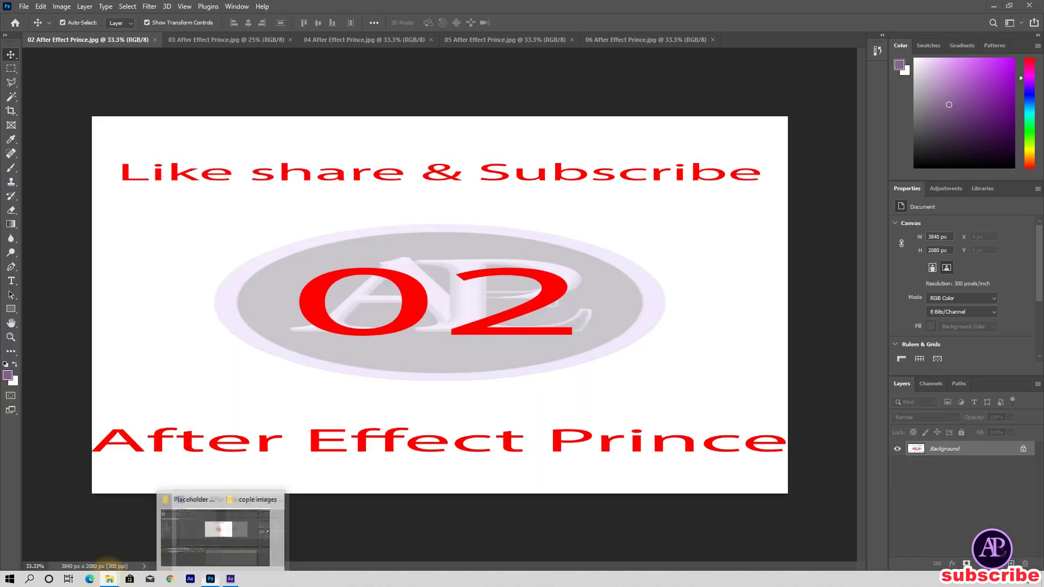
mouse_move(109, 579)
click(175, 530)
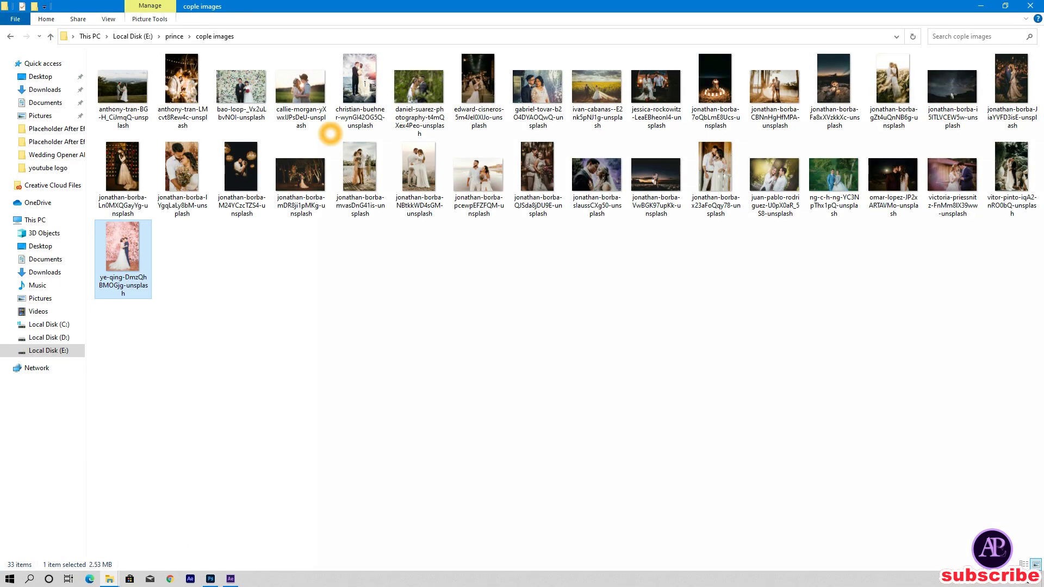
drag(419, 95, 390, 390)
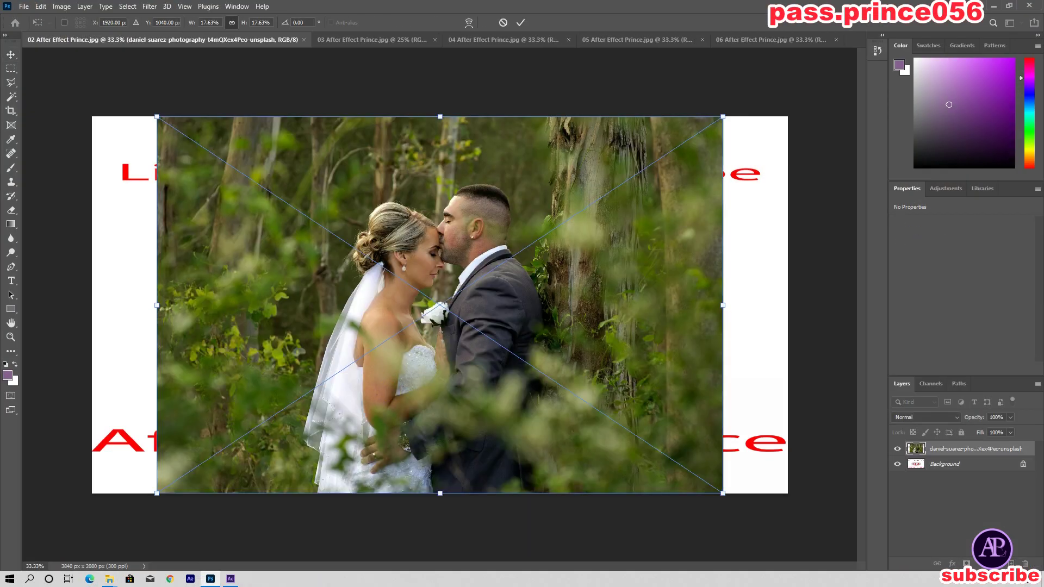
scroll(440, 305, down, 3)
drag(573, 393, 585, 441)
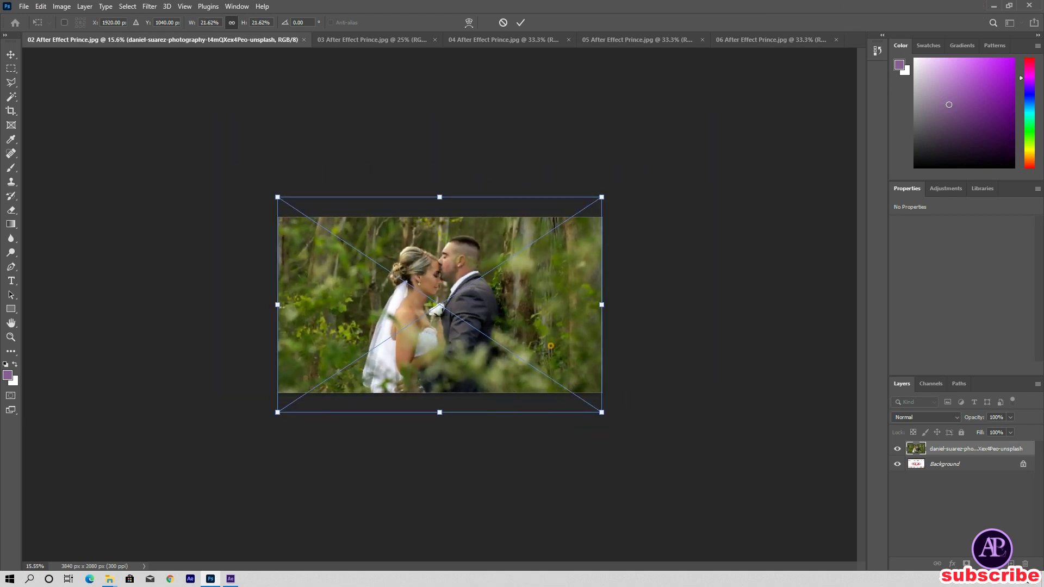
drag(585, 343, 585, 358)
key(Return)
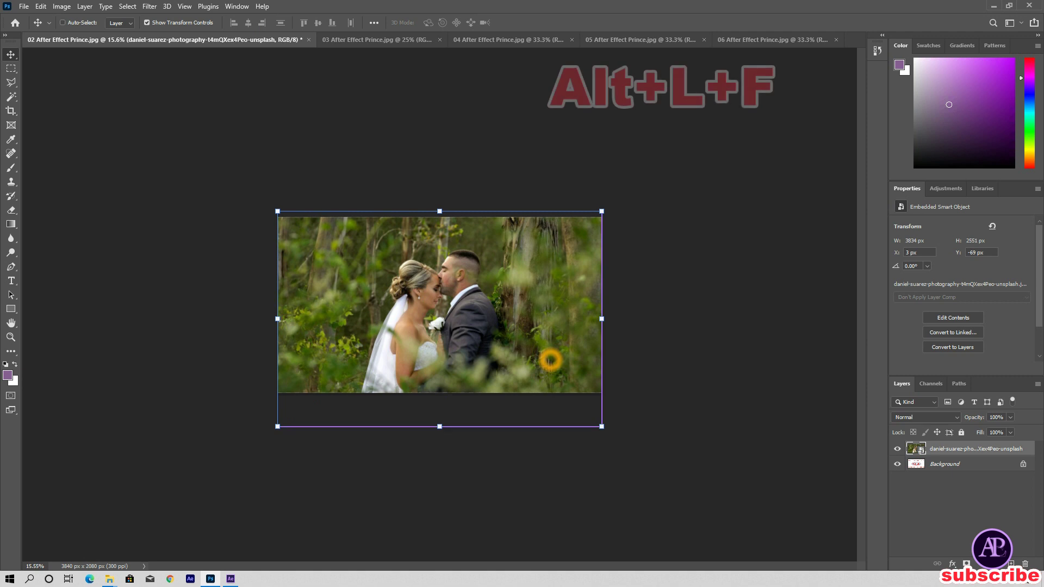
- Flatten the 02 After Effect Prince image with the forest couple photo, then save and close it
scroll(551, 360, up, 3)
key(alt+l)
key(f)
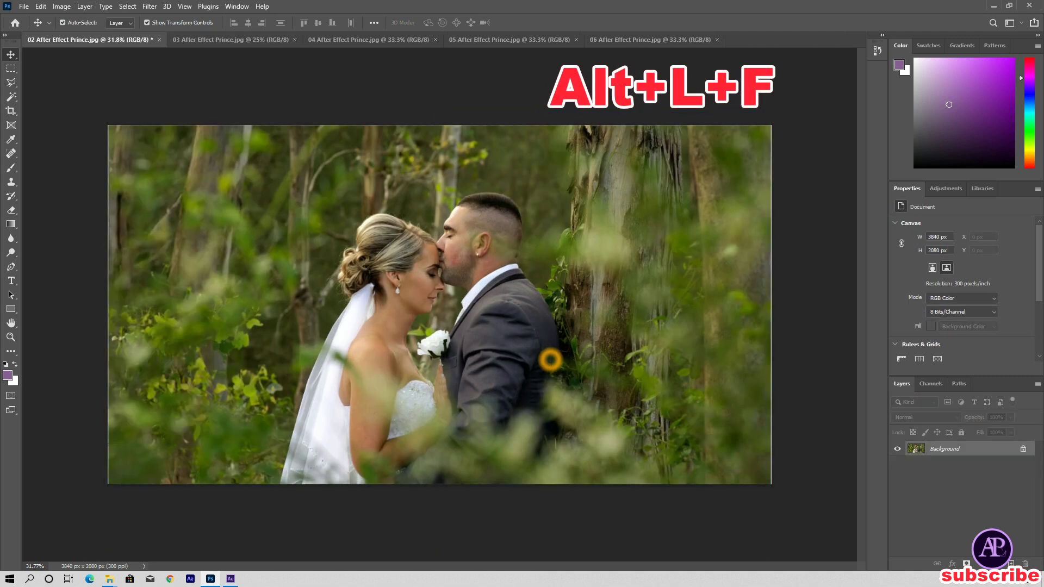
scroll(550, 360, up, 2)
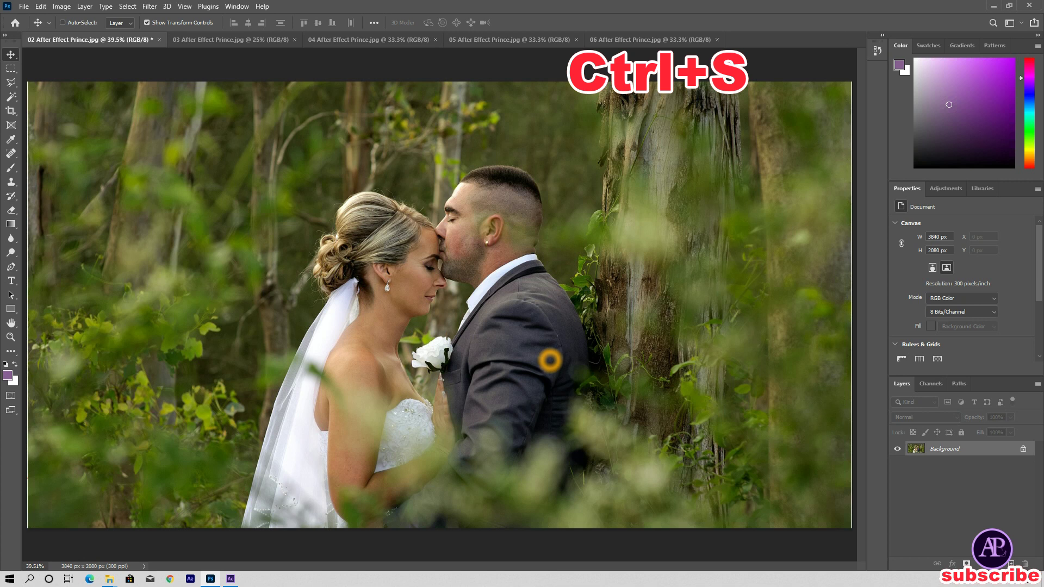
key(ctrl+s)
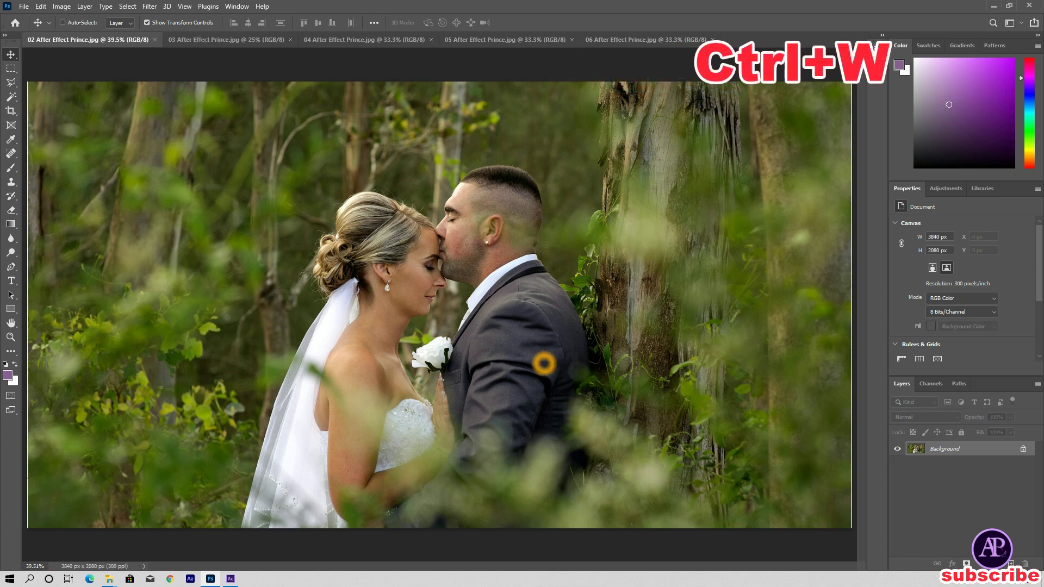
key(ctrl+w)
click(65, 40)
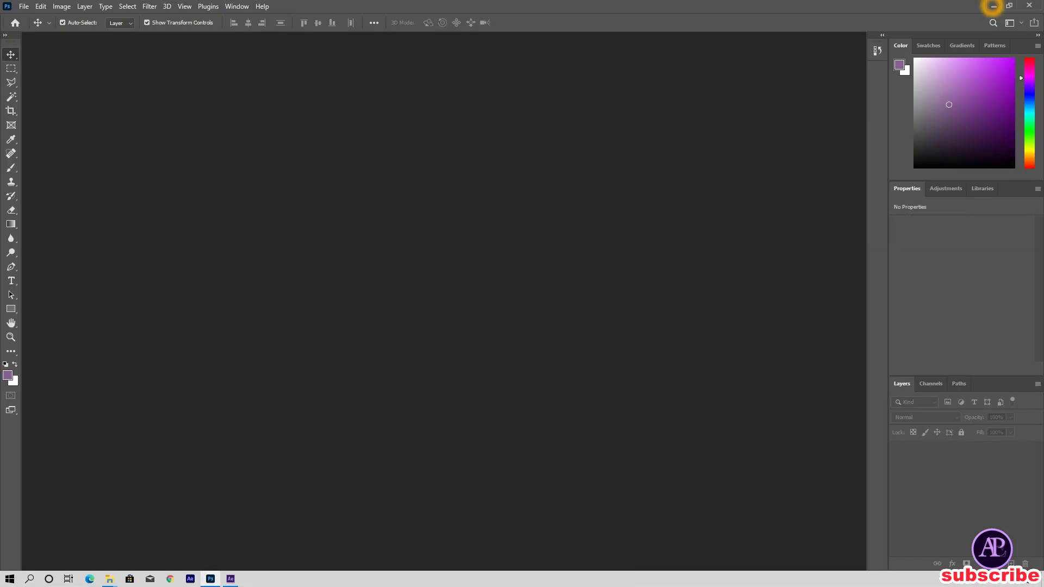
- Minimize the open windows and switch to After Effects, moving the 8- Final RENDER UltraHD 4k composition to 0:00:01:12
click(983, 6)
click(982, 6)
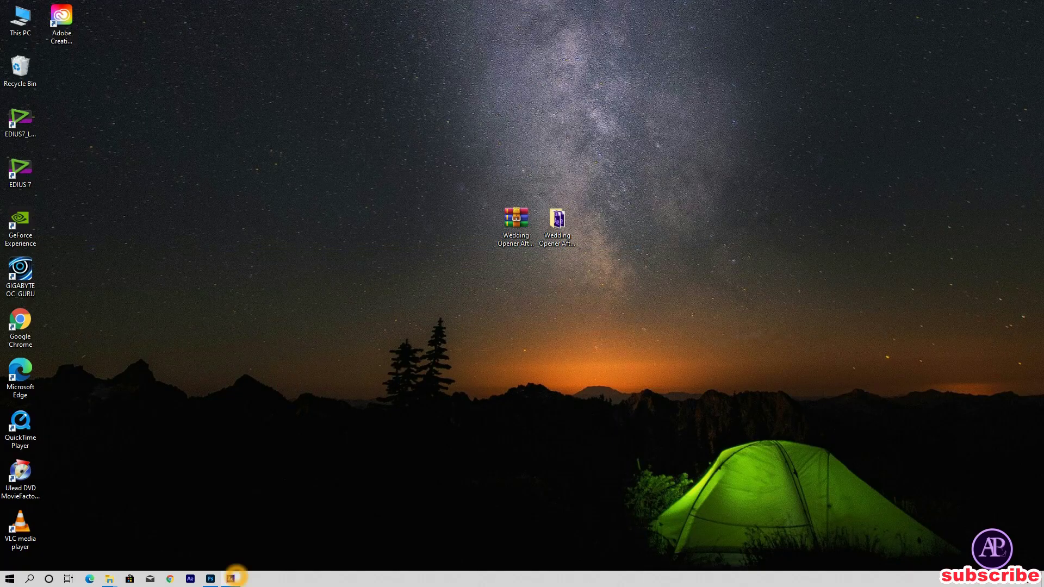
click(231, 579)
drag(455, 413, 474, 413)
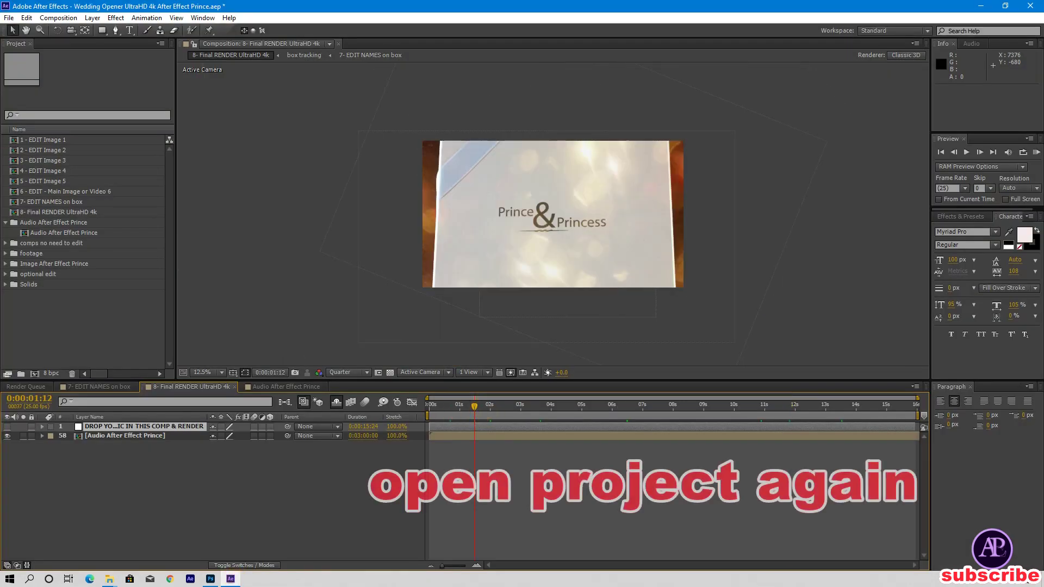
- Reopen the Wedding Opener UltraHD 4k After Effect Prince project, discarding unsaved changes and dismissing the missing font notice
click(8, 18)
click(35, 43)
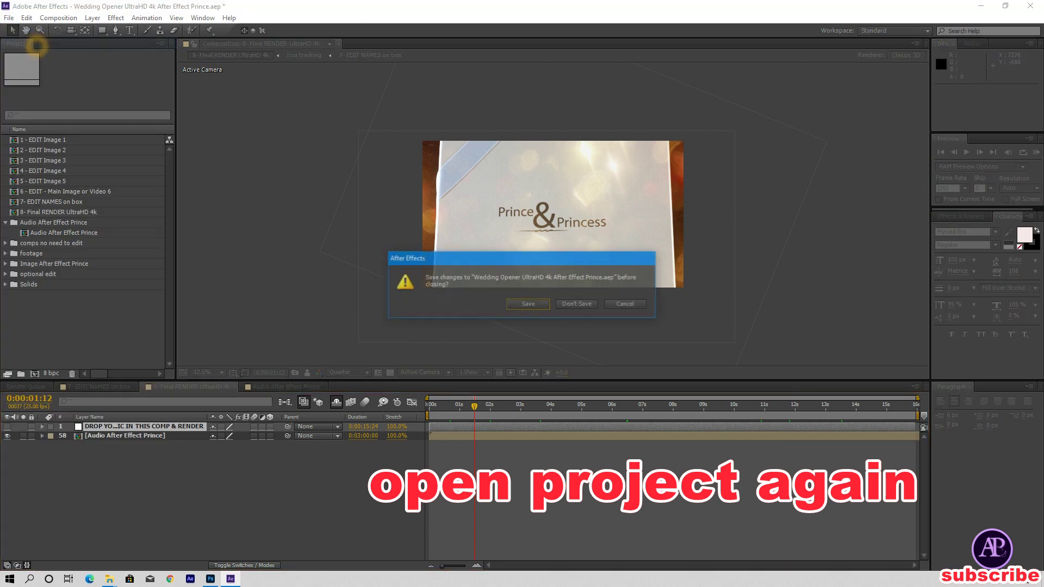
click(575, 303)
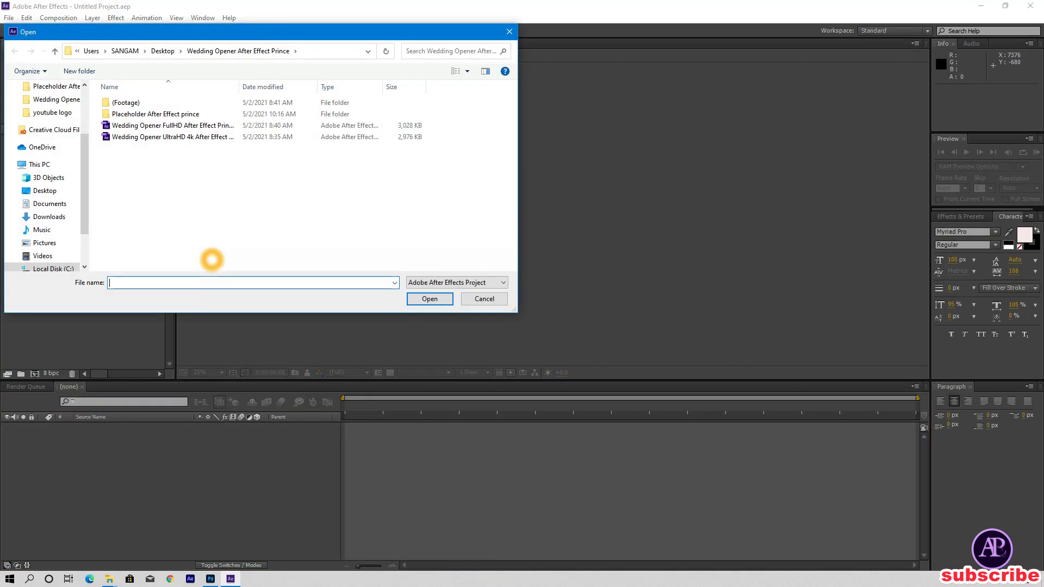
click(166, 137)
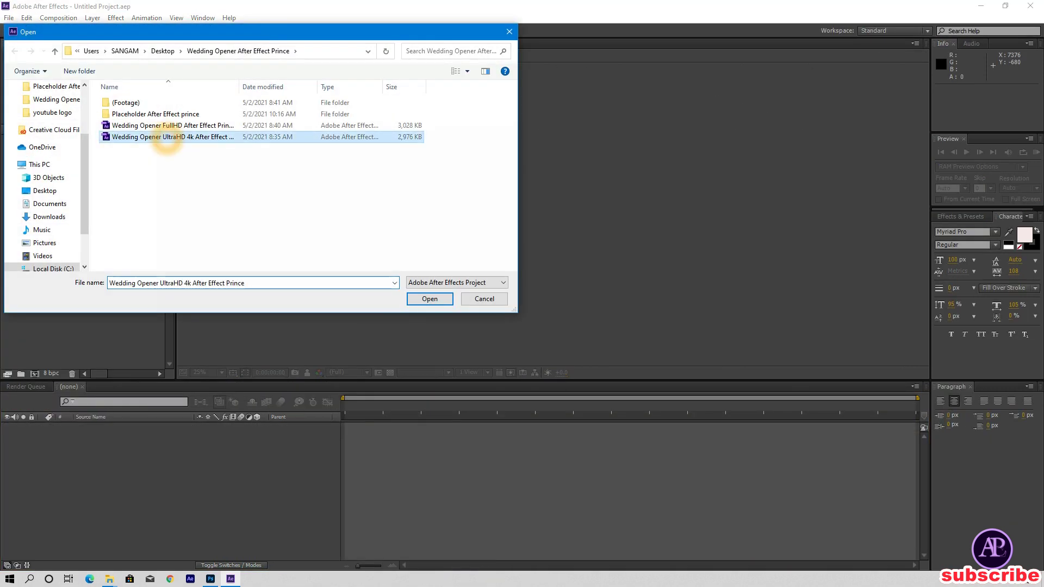
click(435, 299)
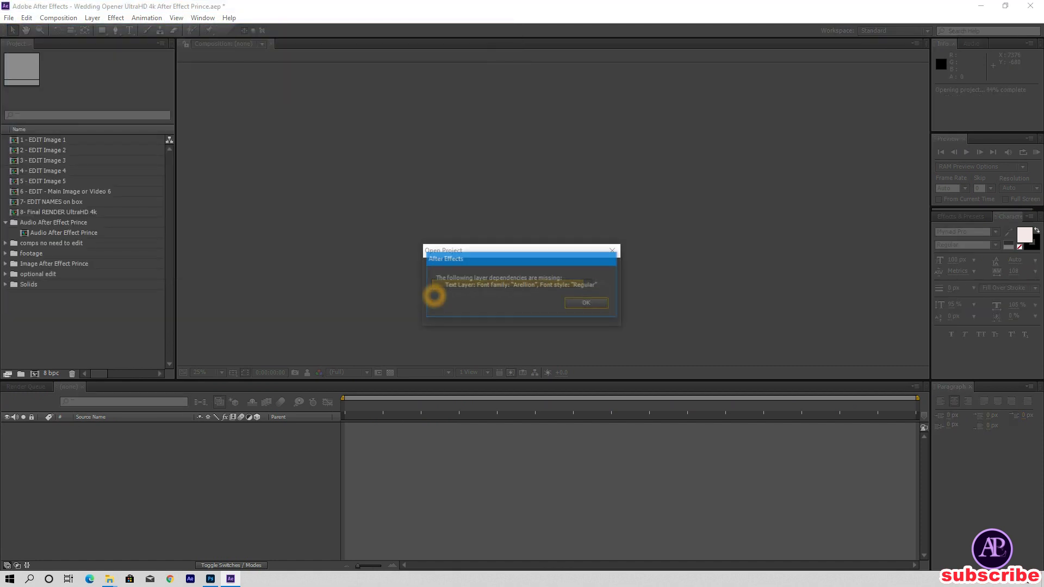
click(595, 309)
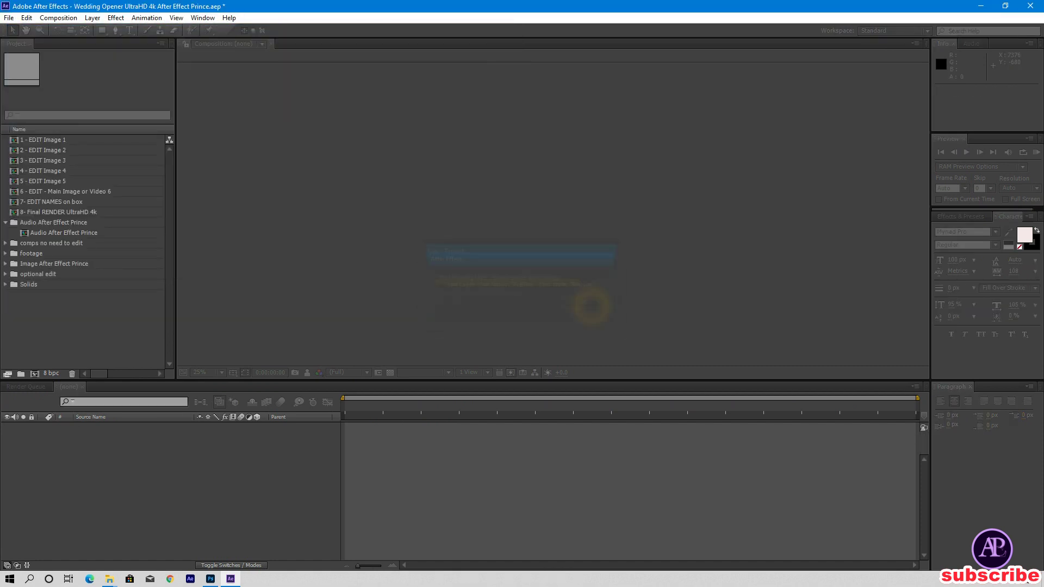
- Preview several moments between about 2 and 10 seconds in the 8- Final RENDER UltraHD 4k composition
click(489, 405)
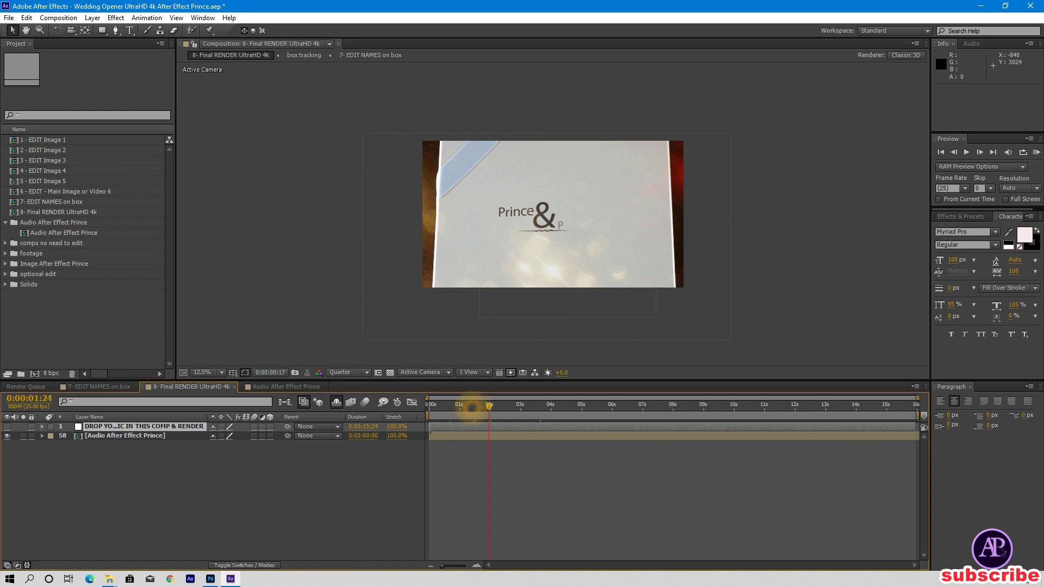
click(518, 405)
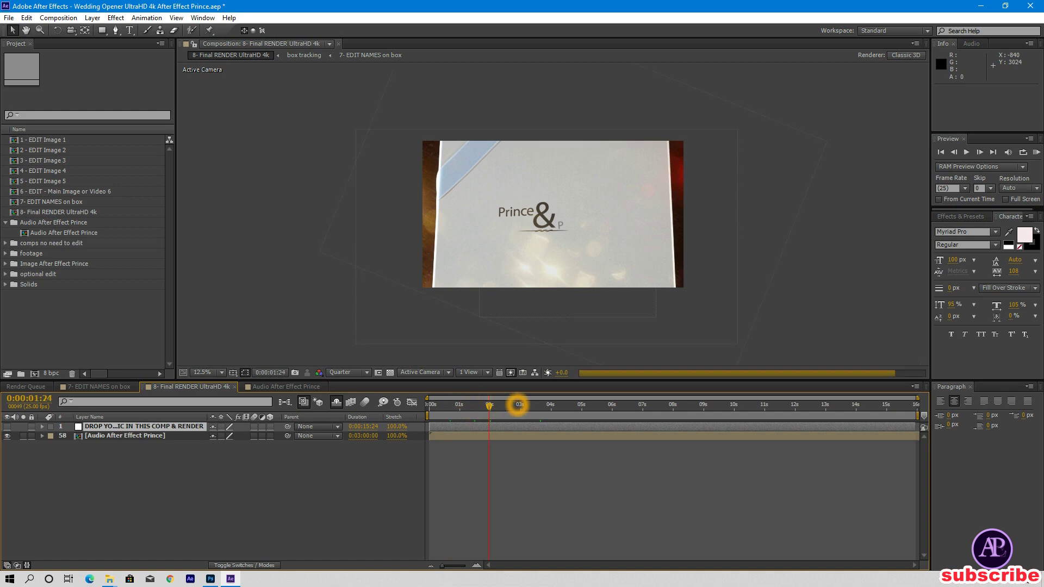
drag(556, 409, 586, 407)
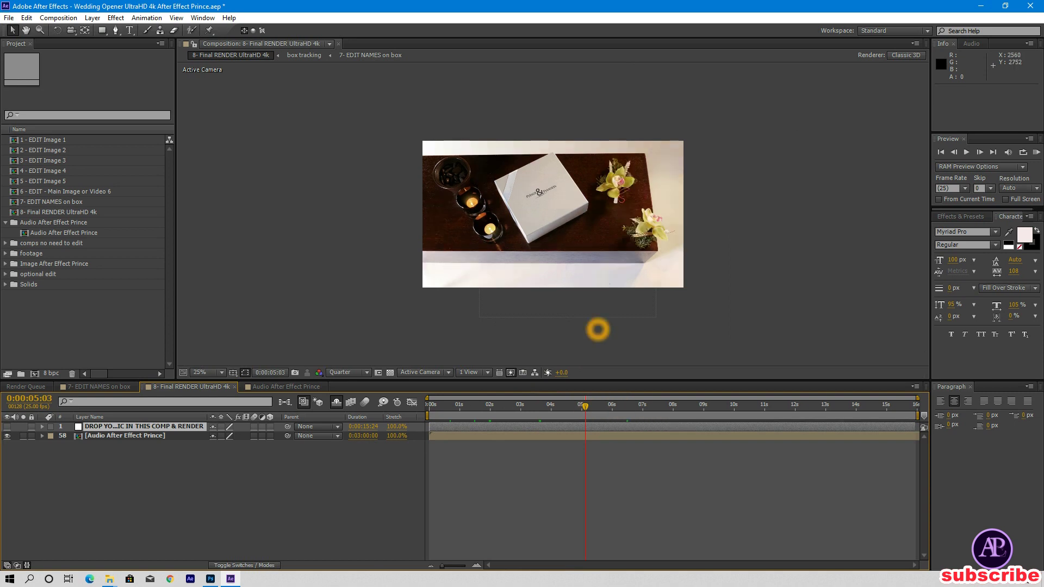
key(period)
drag(634, 407, 738, 405)
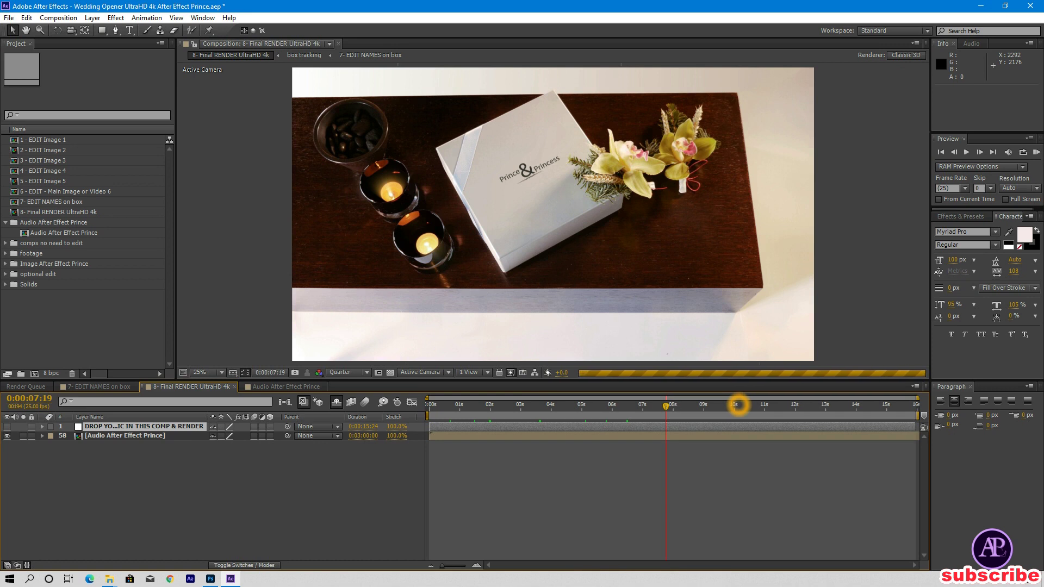
click(737, 405)
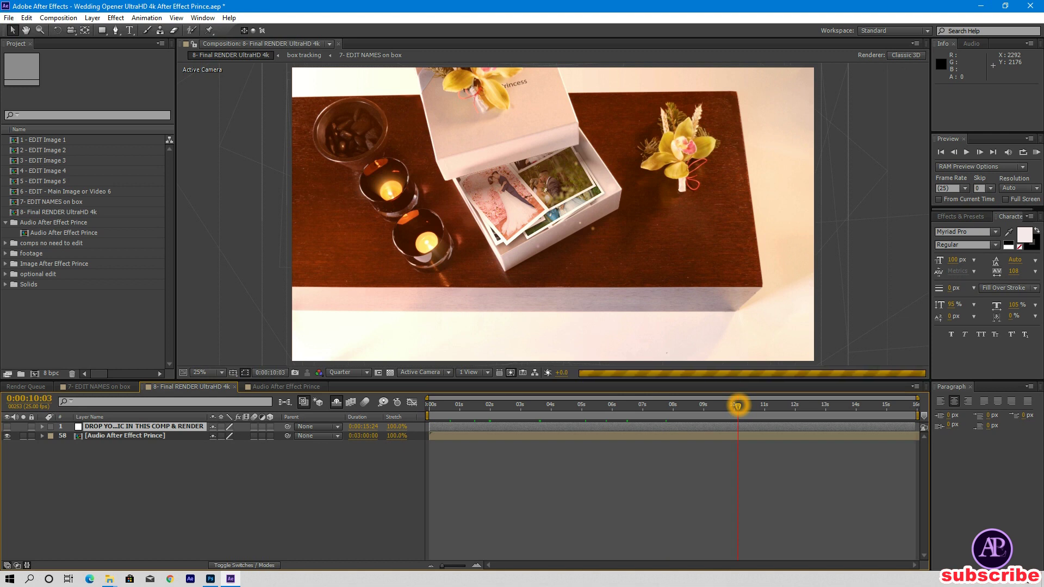
- Preview the photo reveal and Save the Date ending of the final render composition between about 11 and 16 seconds
drag(737, 405, 776, 406)
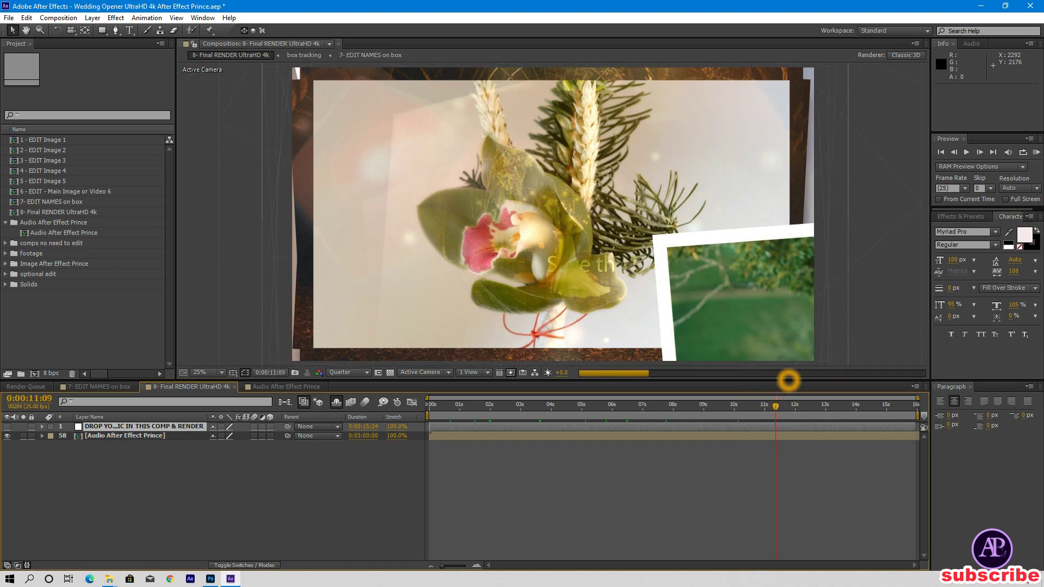
click(796, 382)
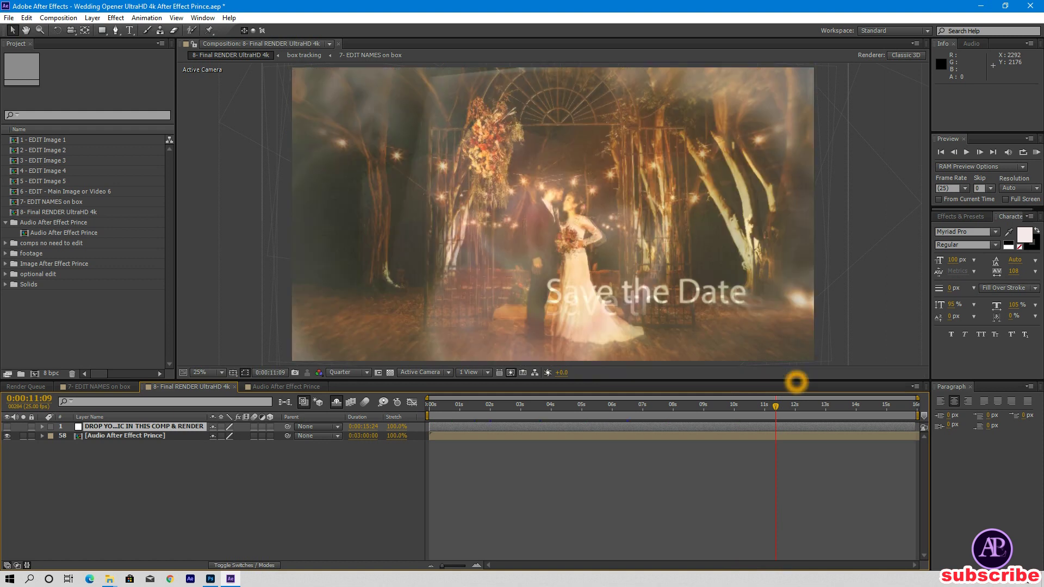
click(801, 405)
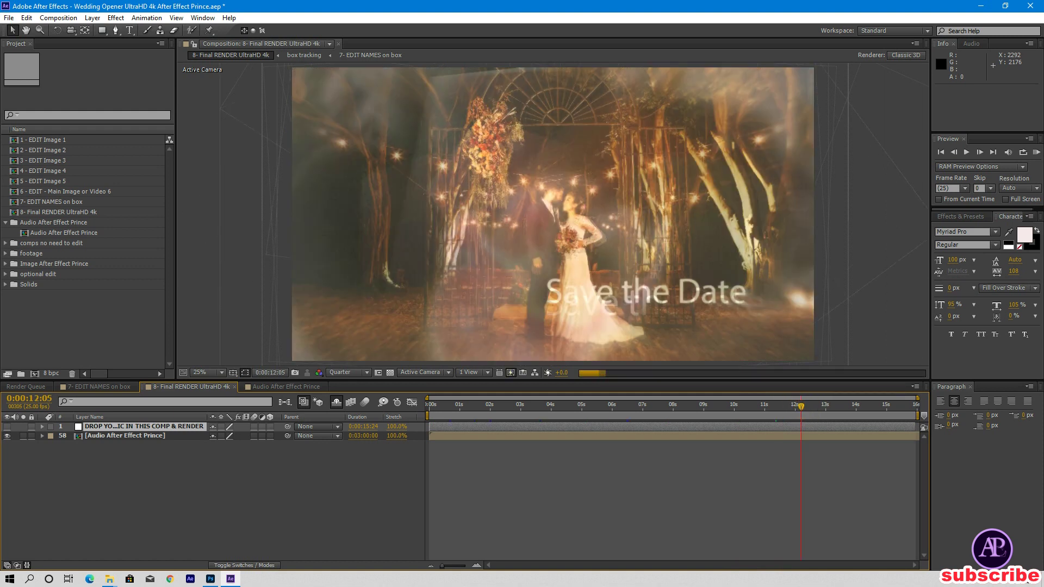
click(844, 406)
click(892, 406)
click(912, 405)
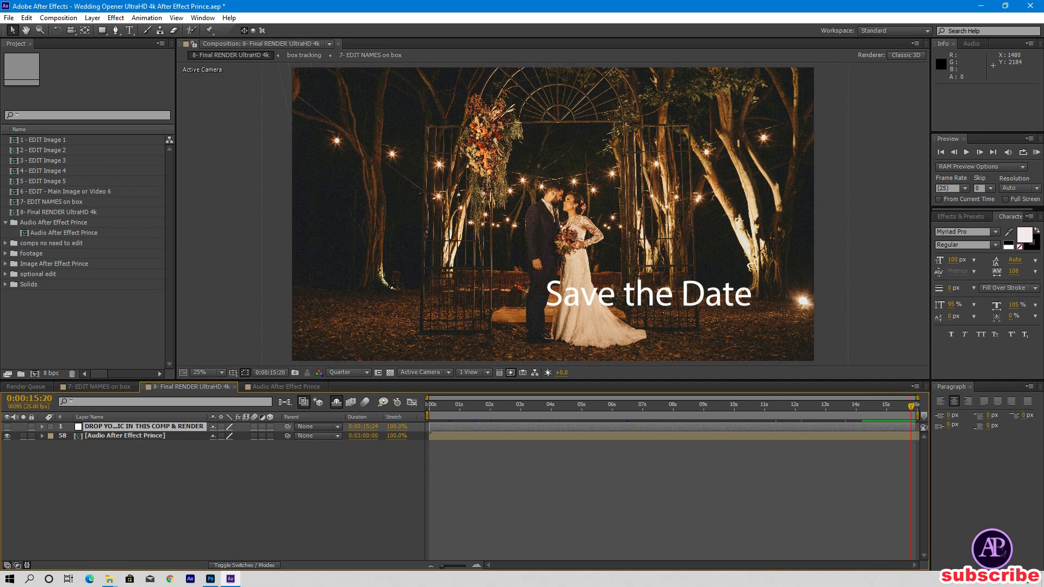
- Retype the first name as "Prince" in the 7- EDIT NAMES on box composition at 0:00:03:07
click(112, 386)
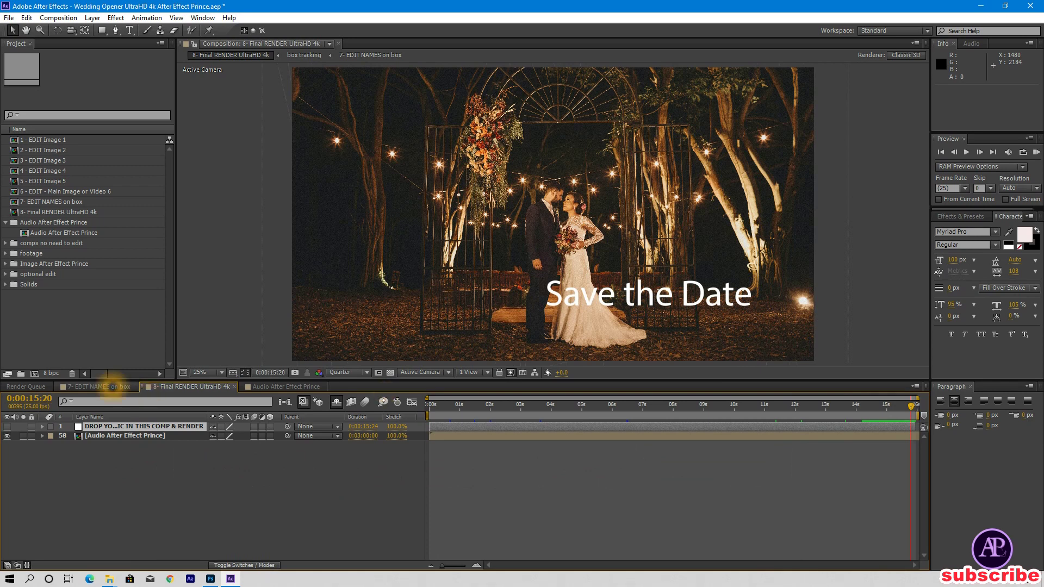
click(534, 406)
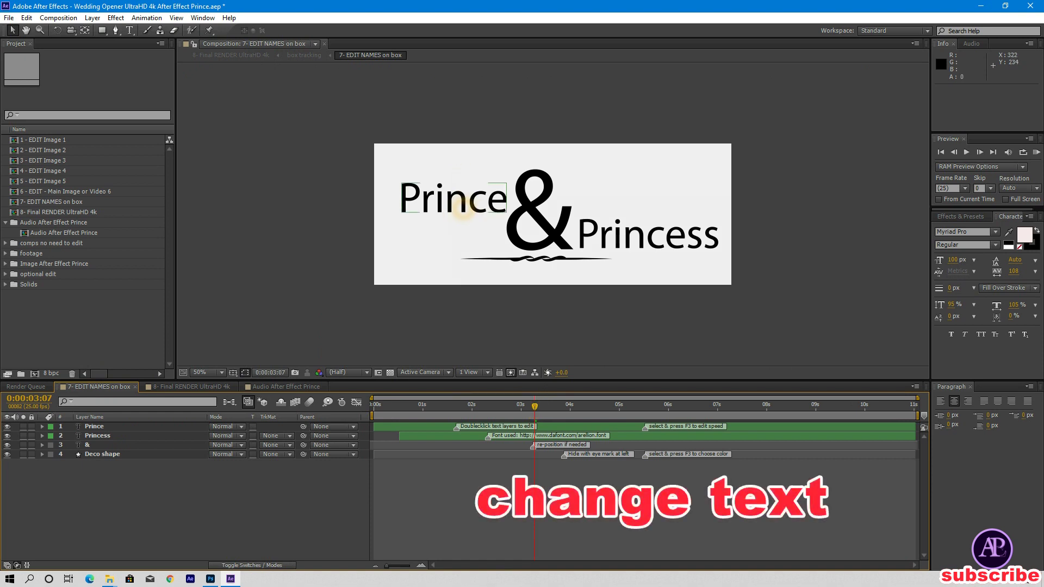
double_click(463, 208)
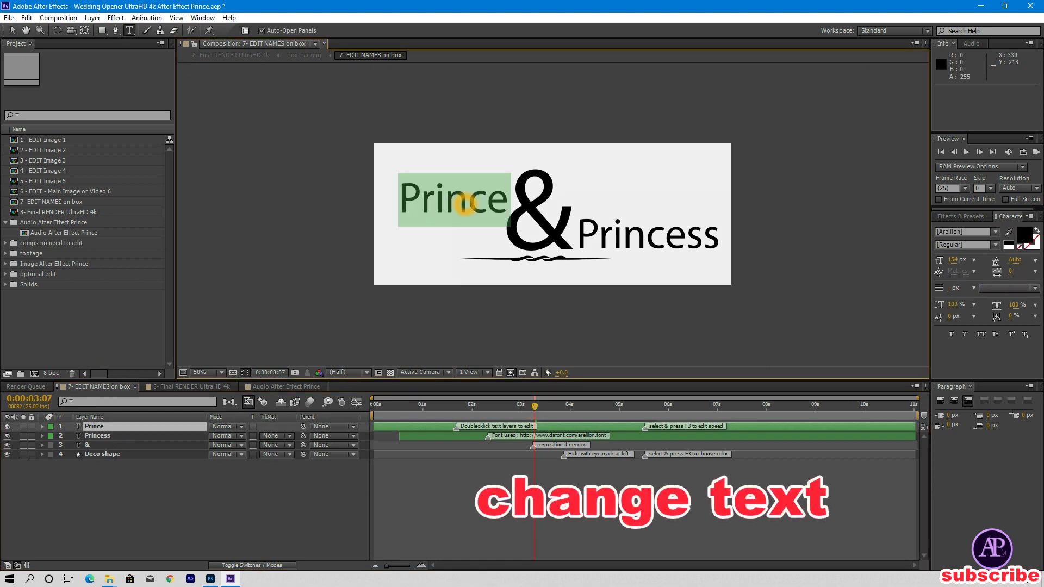
text(Prince)
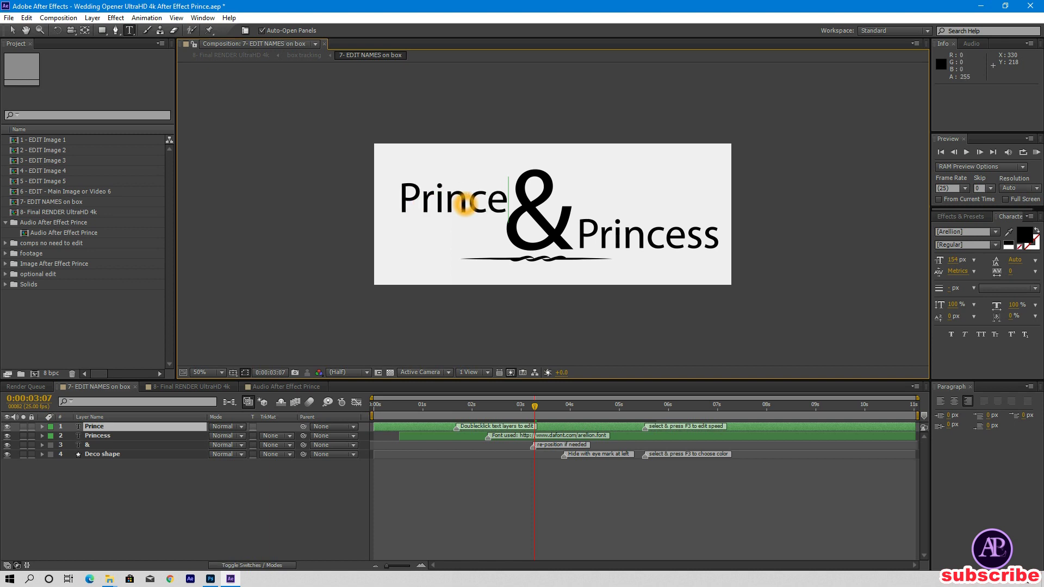
- Open the Audio After Effect Prince composition, going through the final render composition, and minimize the After Effects window
click(193, 387)
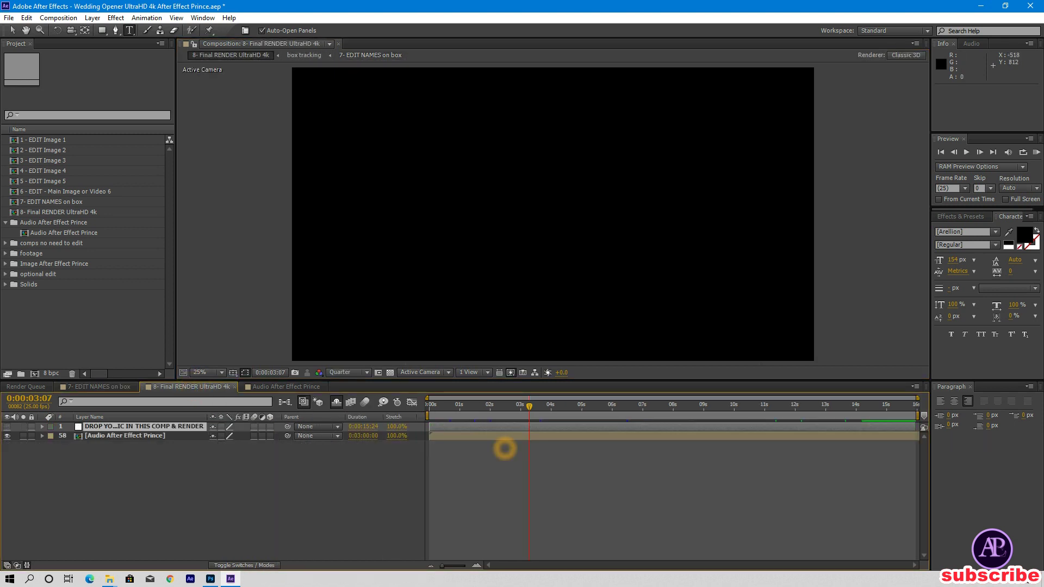
click(383, 420)
click(286, 387)
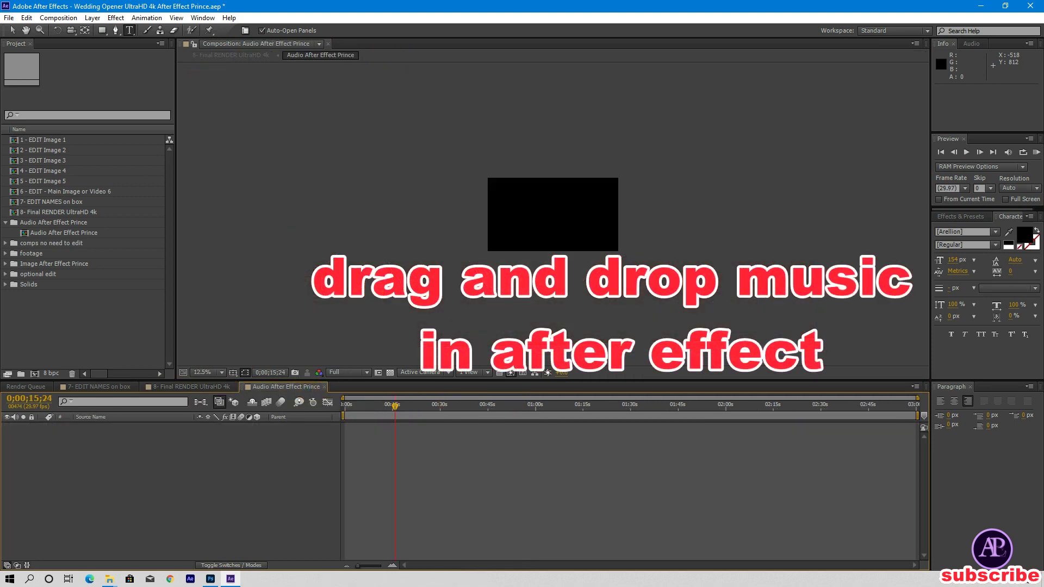
click(498, 402)
click(981, 6)
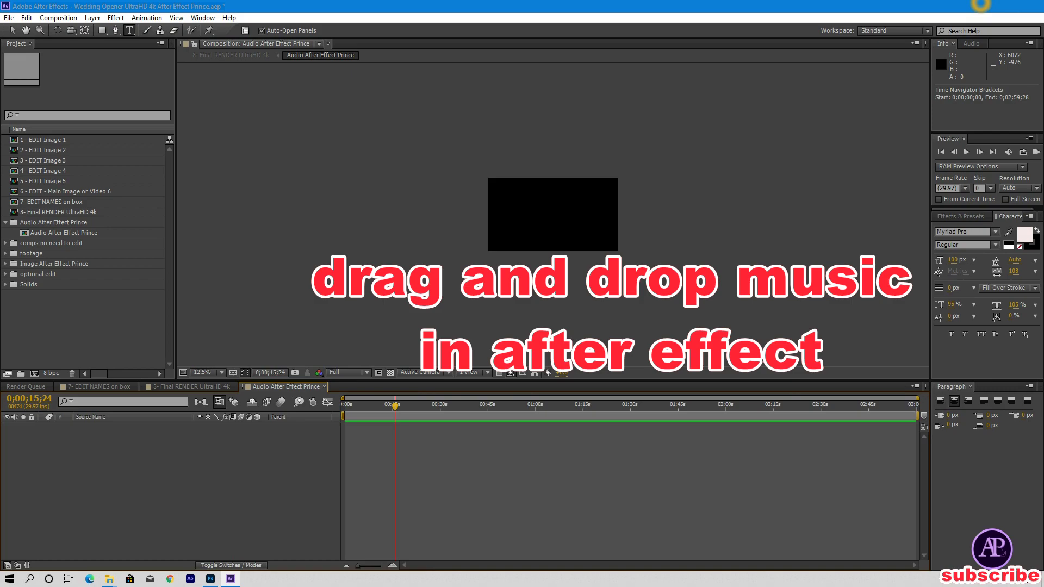
- Import bensound-littleidea.mp3 from the music folder on Local Disk (E:) and place it in the Audio After Effect Prince composition
double_click(20, 19)
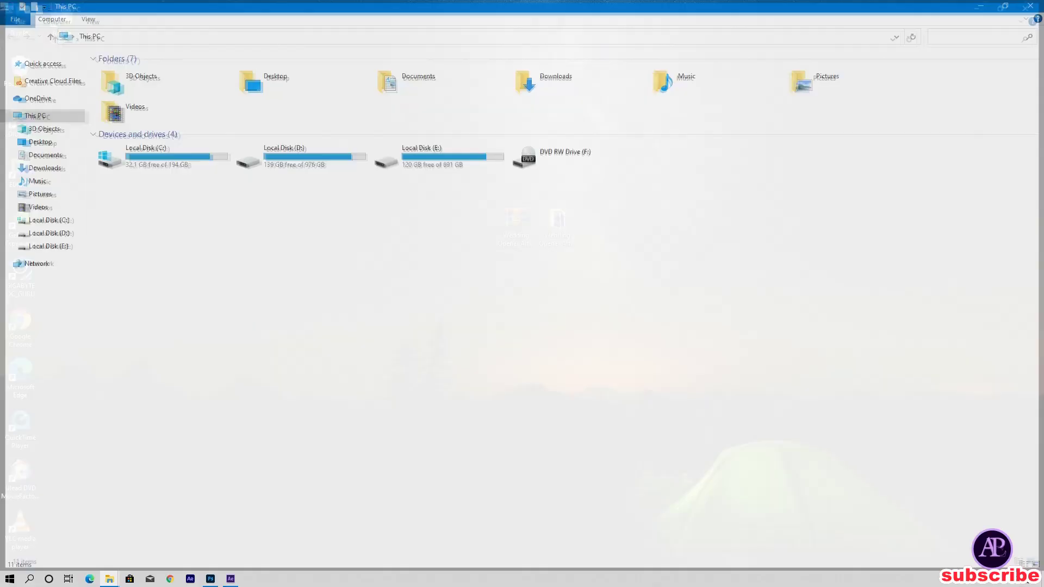
double_click(430, 158)
double_click(827, 90)
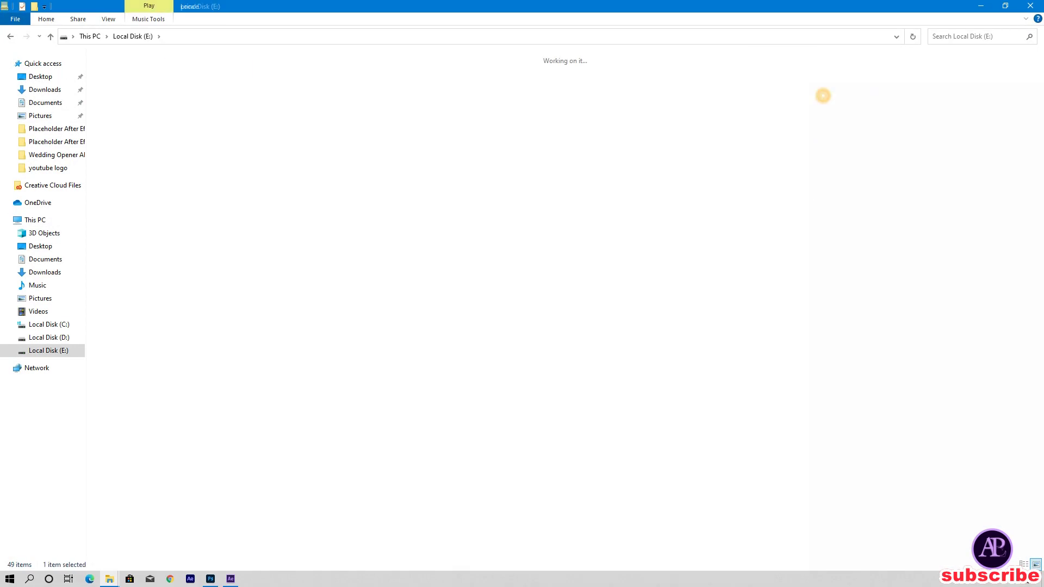
drag(478, 87, 108, 327)
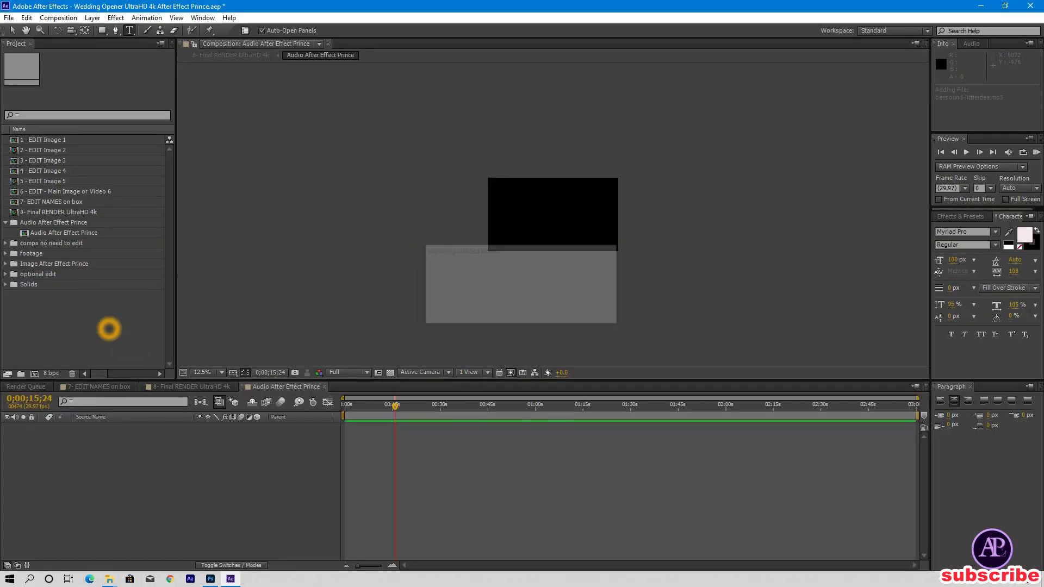
drag(126, 243, 144, 482)
- Review the names, audio and final render compositions, ending on 8- Final RENDER UltraHD 4k at 0:00:02:06
click(174, 387)
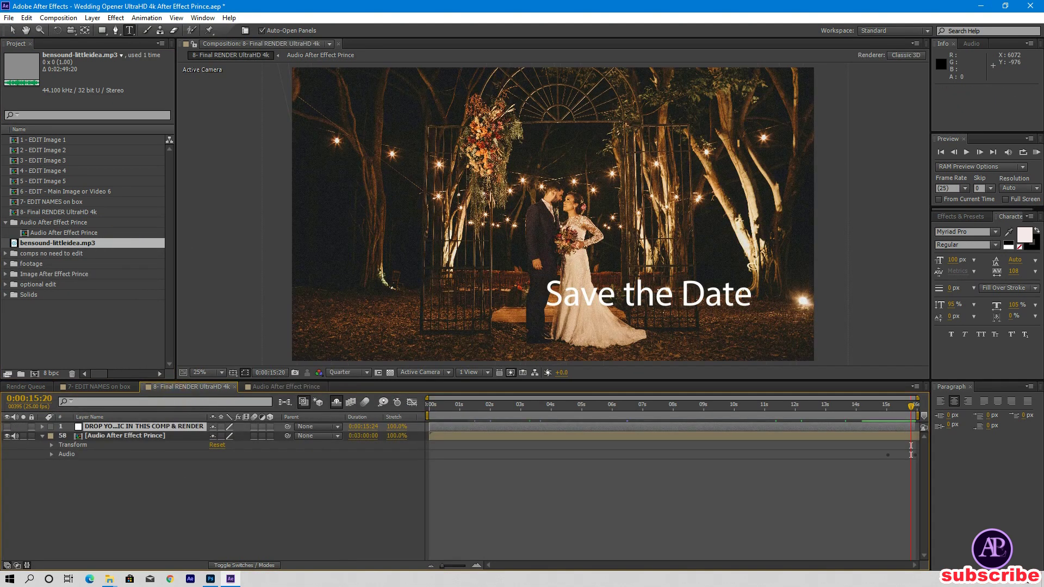
click(116, 386)
click(164, 386)
click(257, 386)
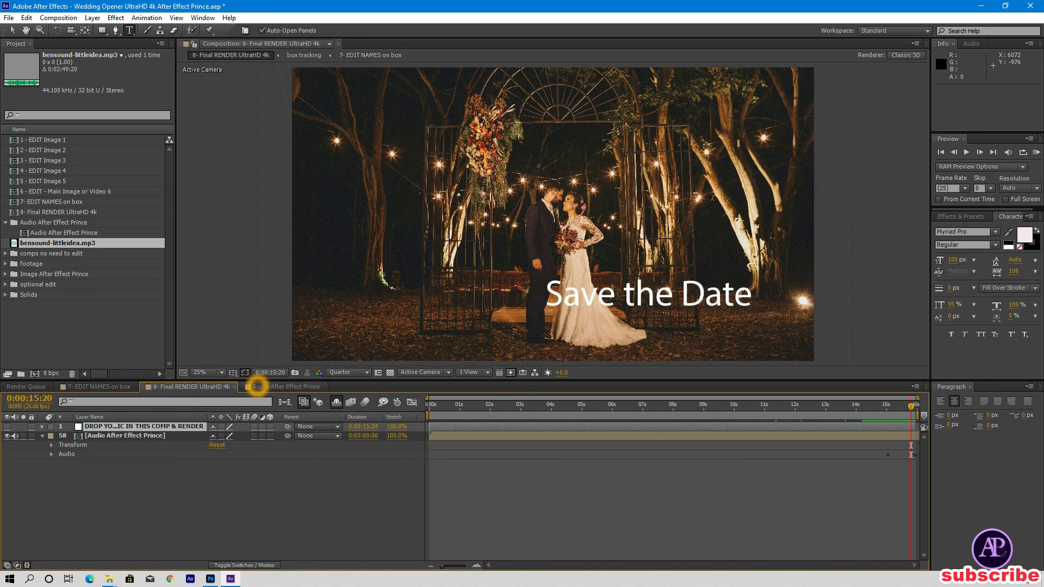
click(189, 387)
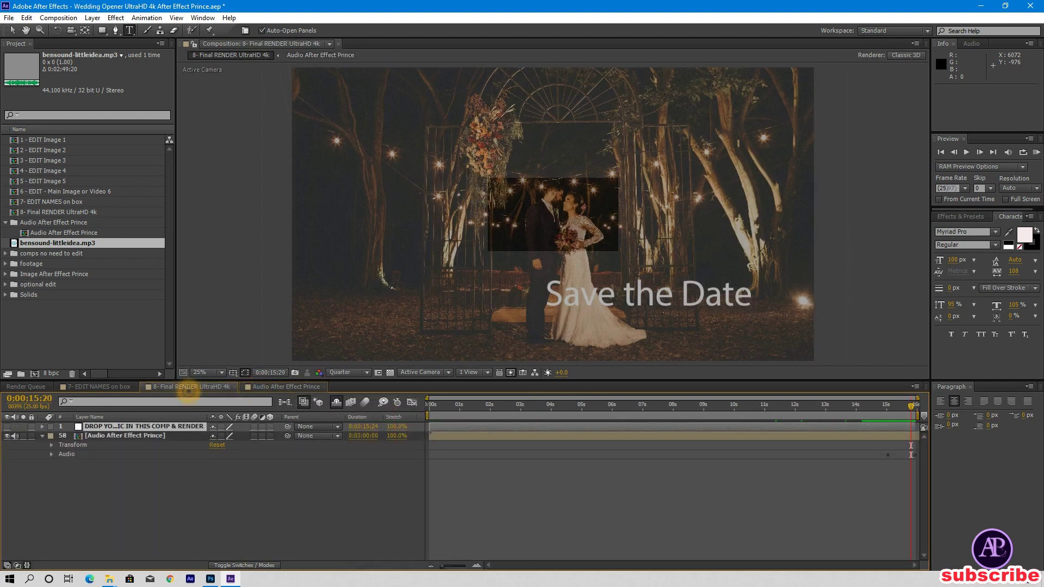
click(498, 405)
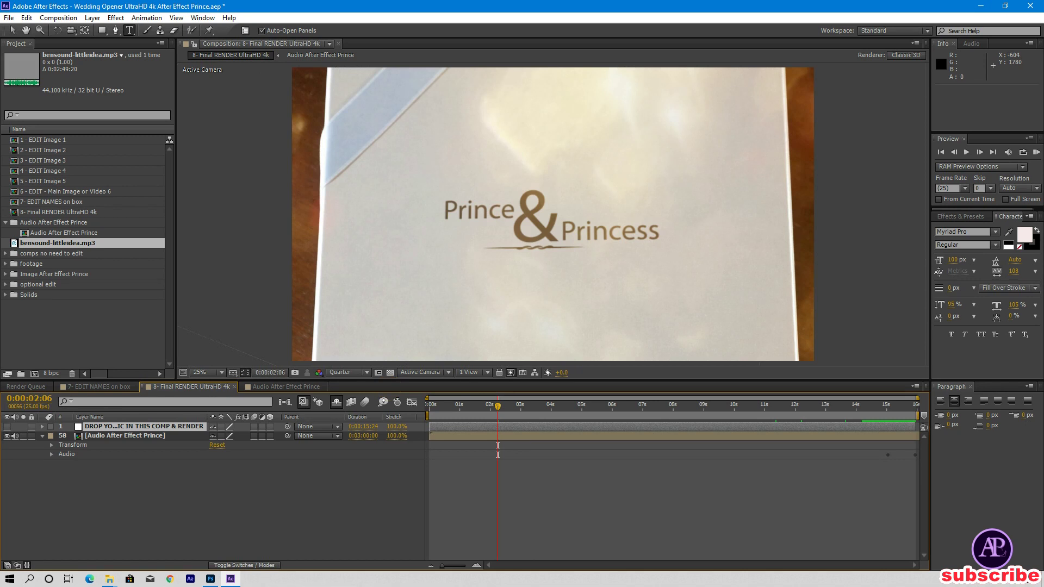
- Add the 8- Final RENDER UltraHD 4k composition to the render queue
click(8, 18)
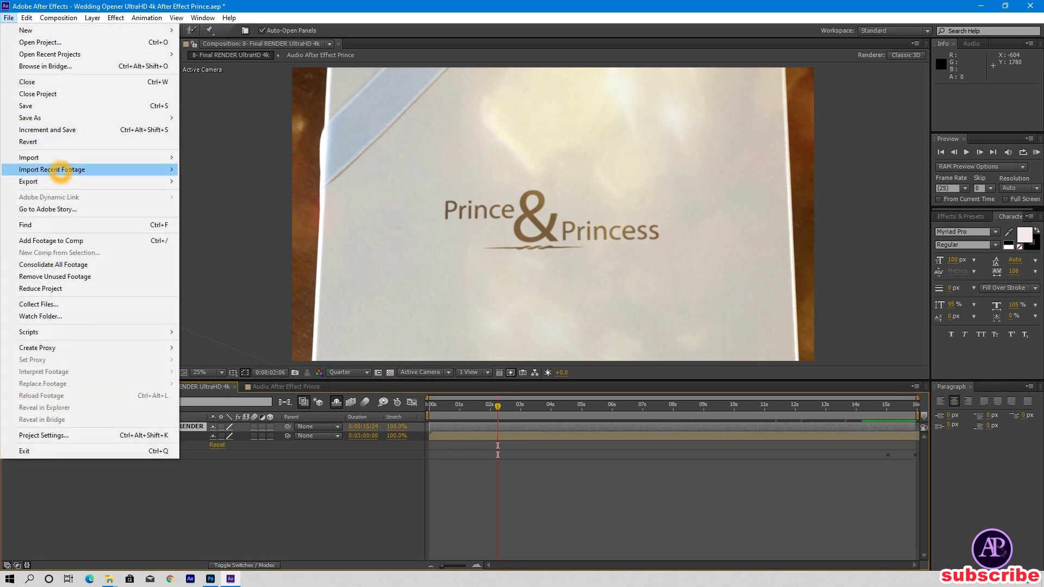
mouse_move(169, 181)
click(227, 181)
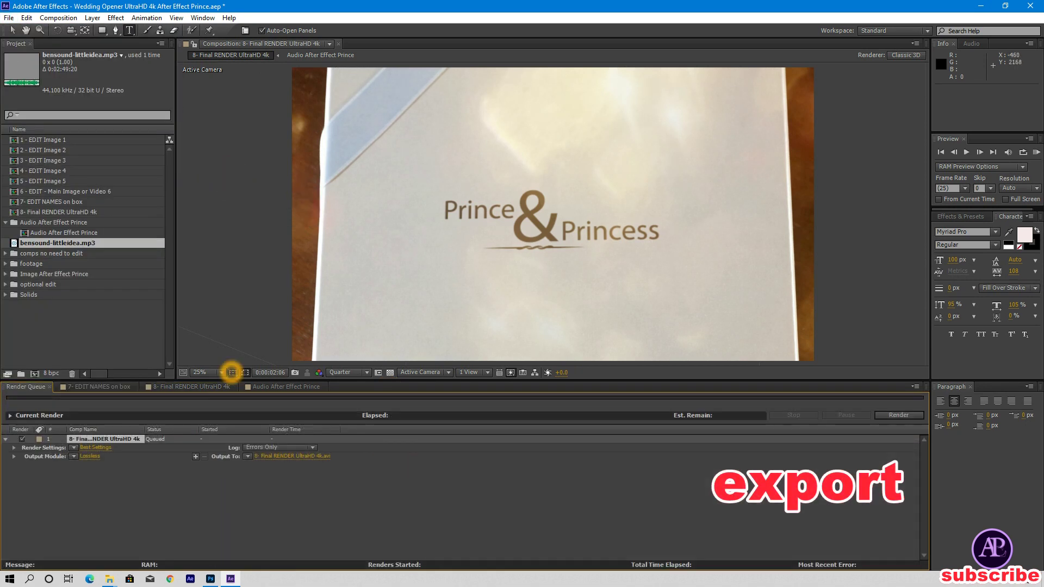
- Set the queued render's output module to H.264 format with audio output enabled
click(88, 457)
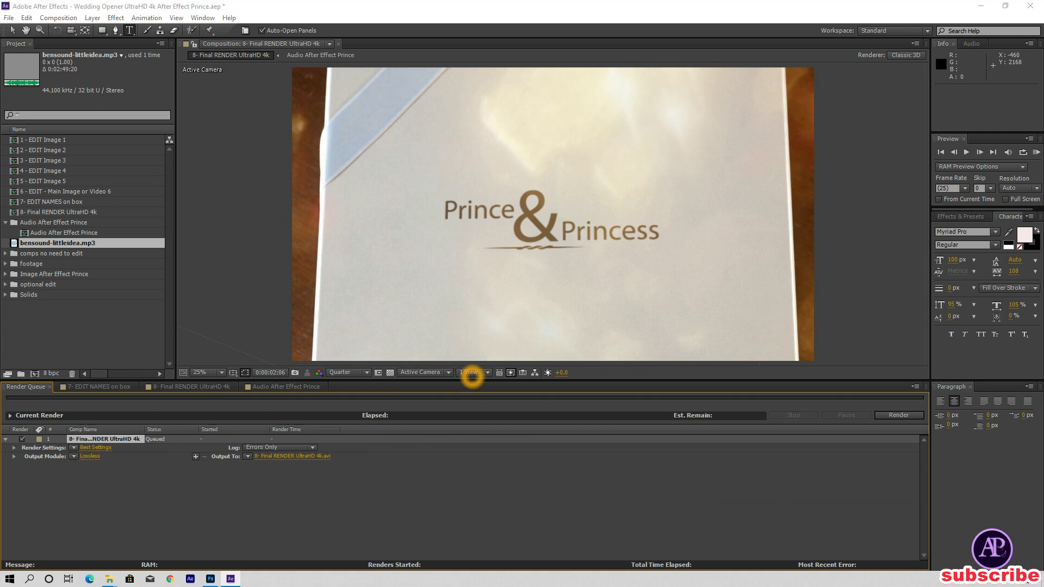
click(492, 158)
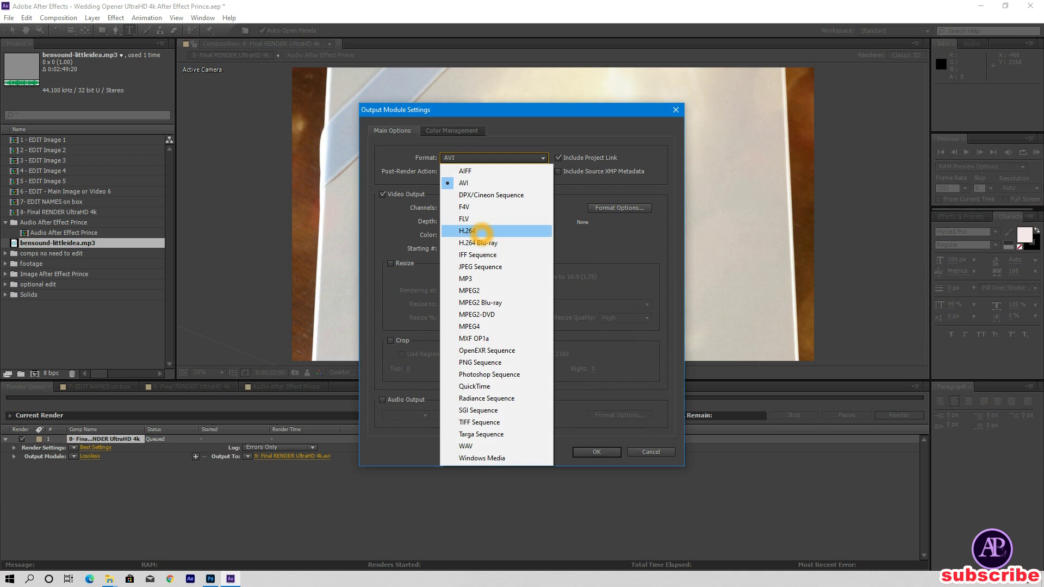
key(Escape)
click(383, 399)
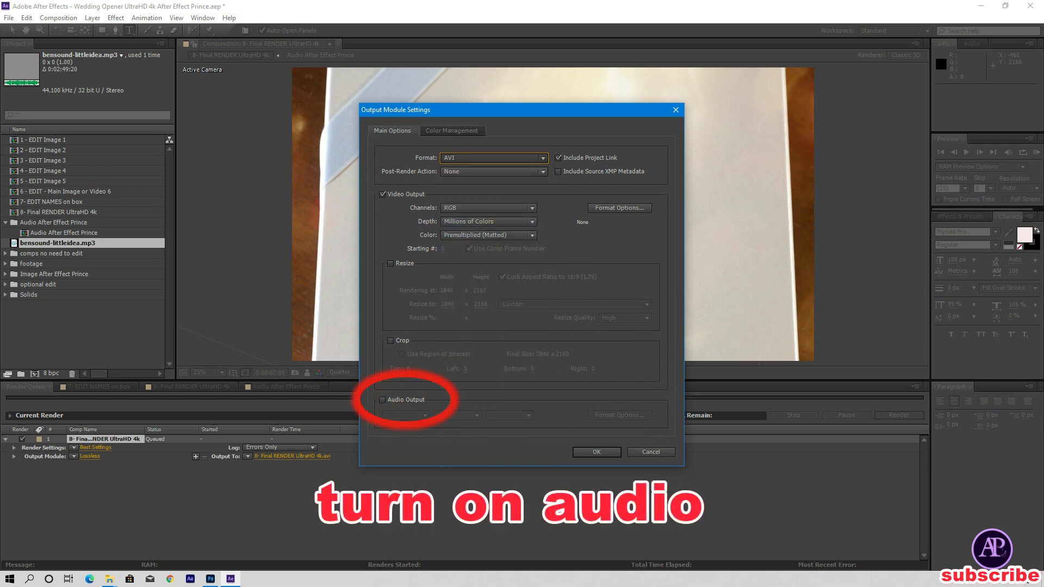
click(596, 452)
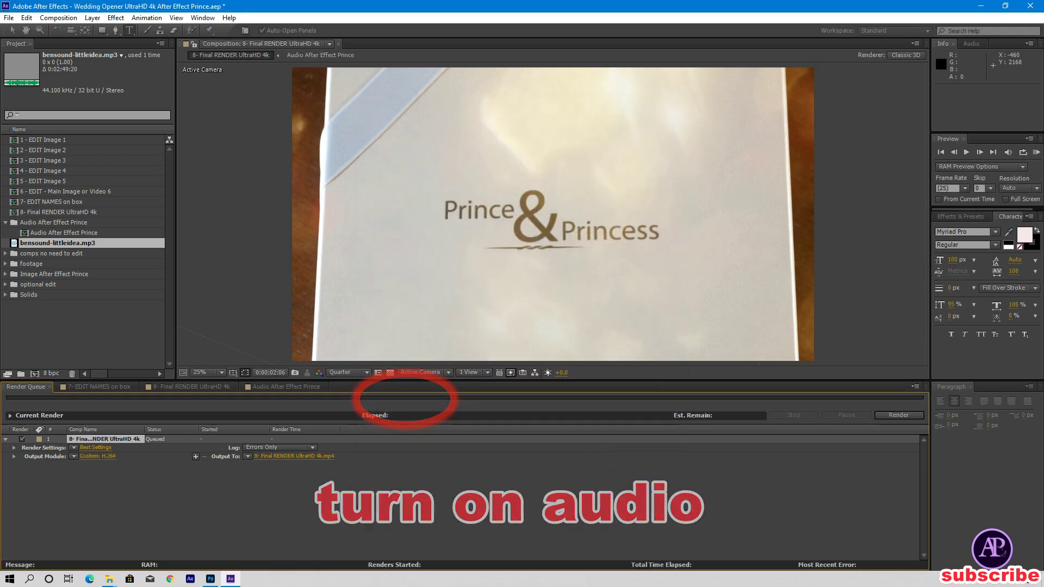
- Name the output movie "wedding intro" in the youtube logo folder and start rendering the queued composition
click(332, 459)
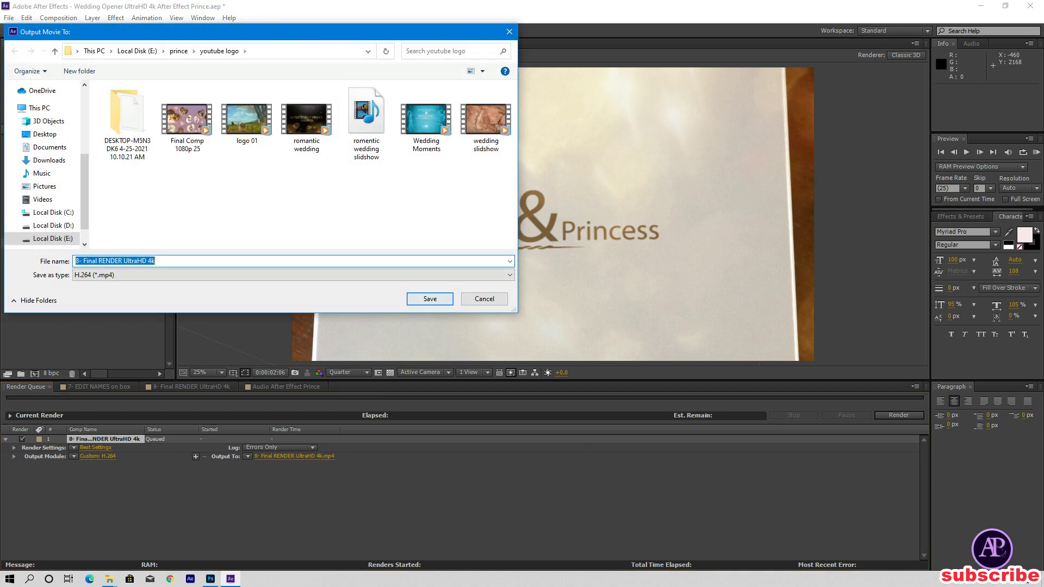
text(wedd)
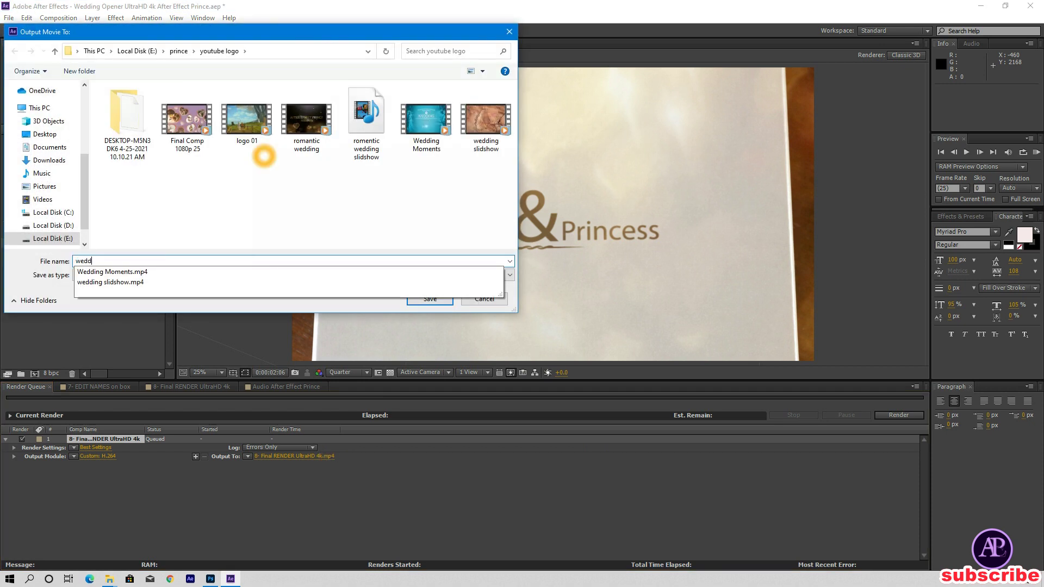
text(ing intr)
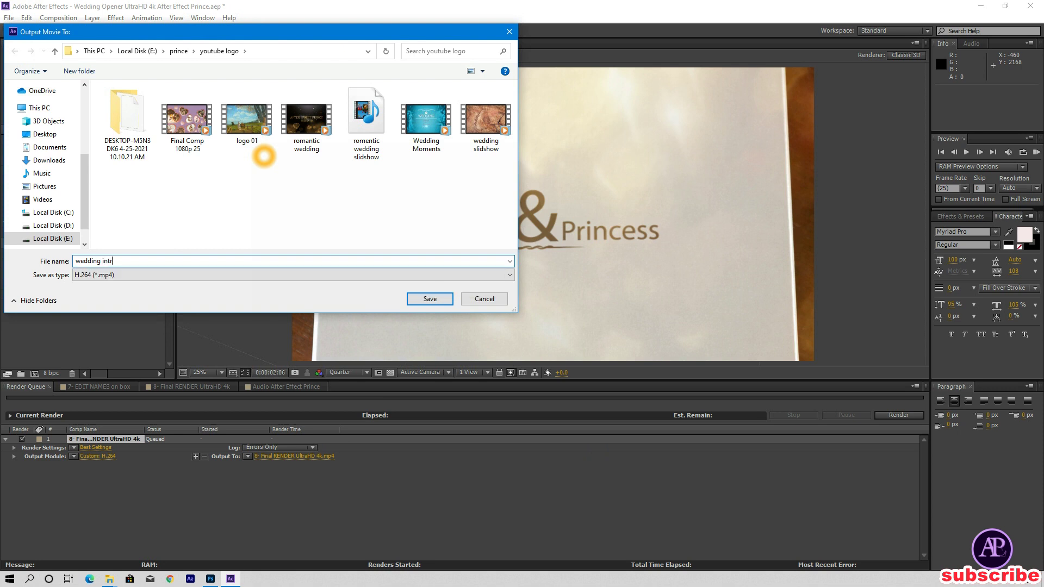
text(o)
click(429, 298)
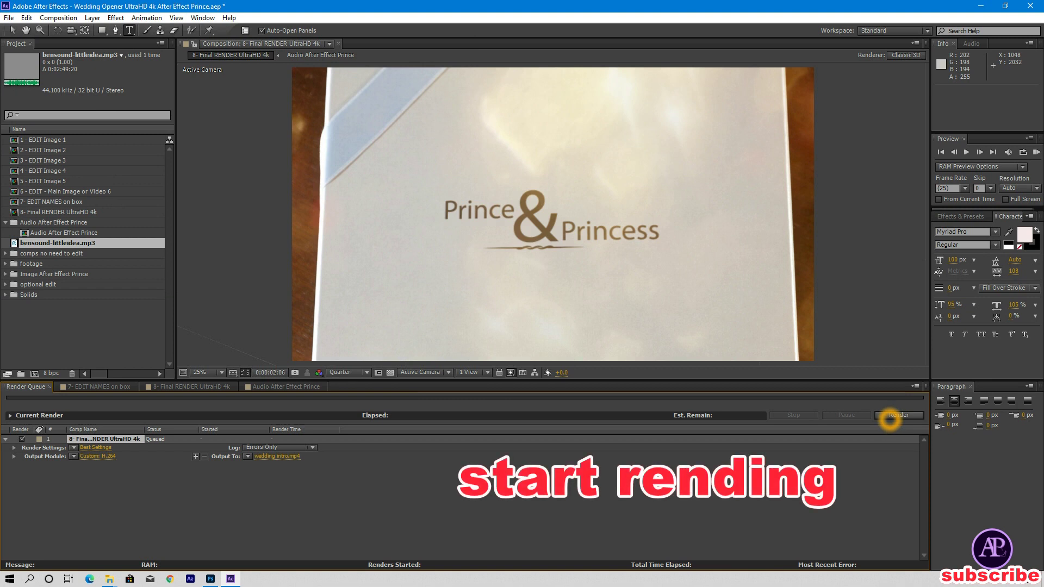
click(894, 415)
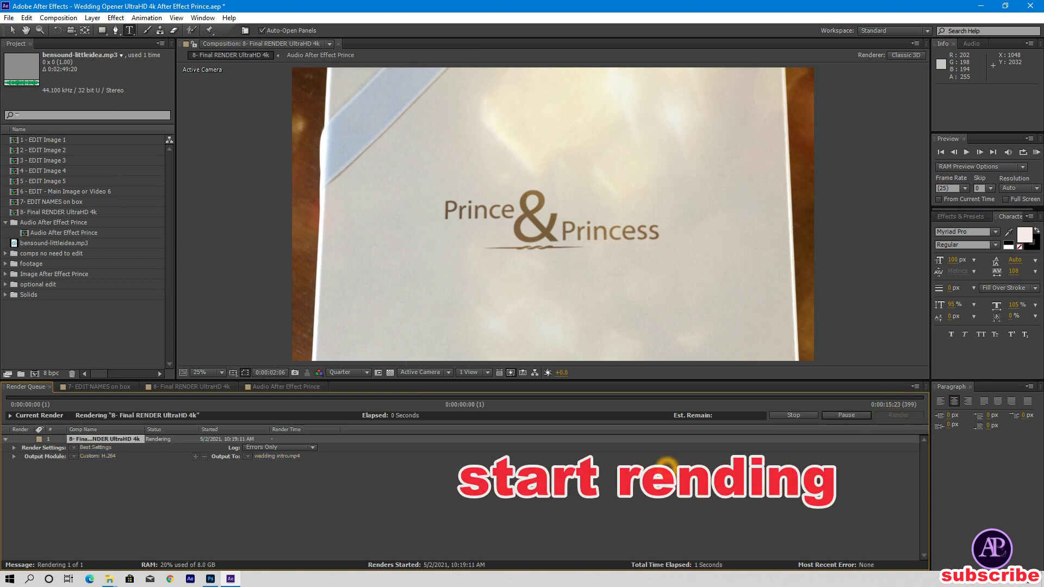